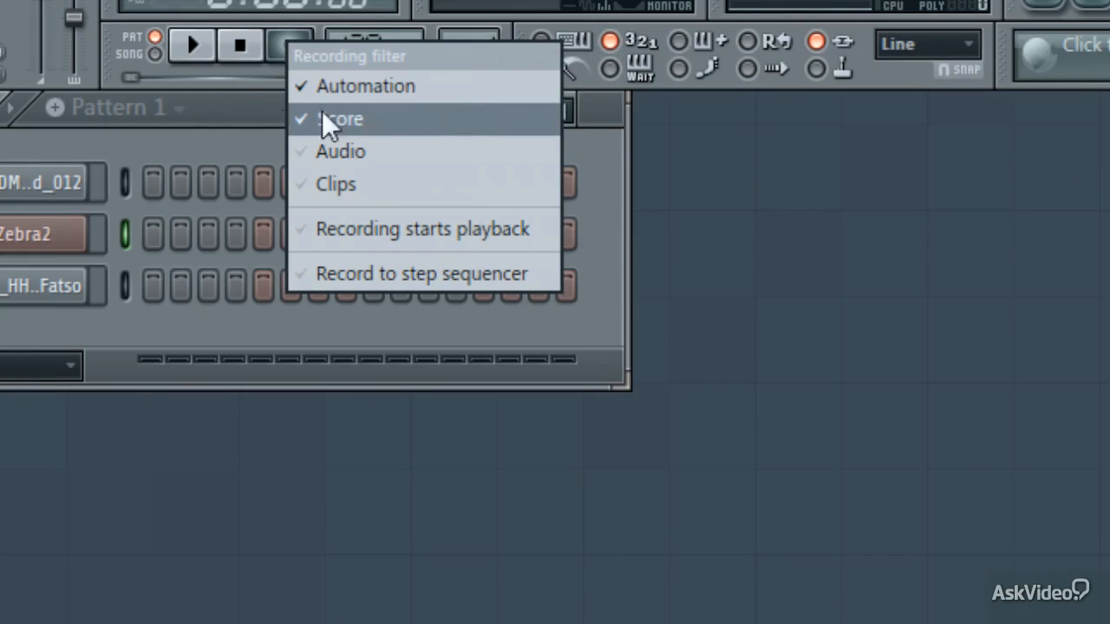
- Leave the recording filter on Automation and Score, and view the Zebra2 channel's plugin interface
{"action": "left_click", "coordinate": [207, 136]}
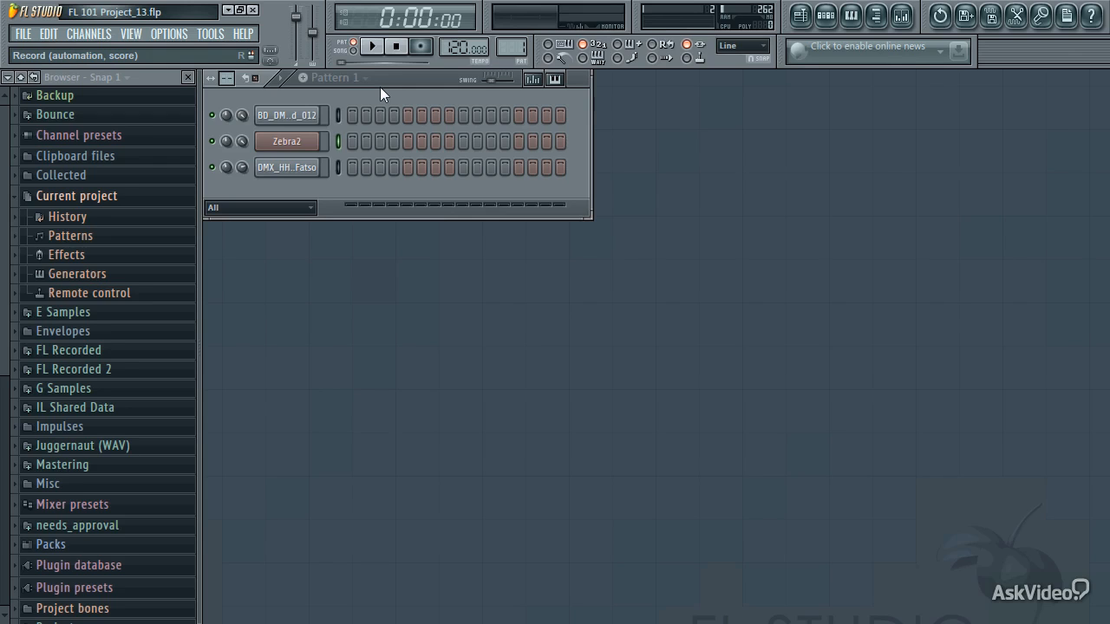
{"action": "left_click", "coordinate": [323, 142]}
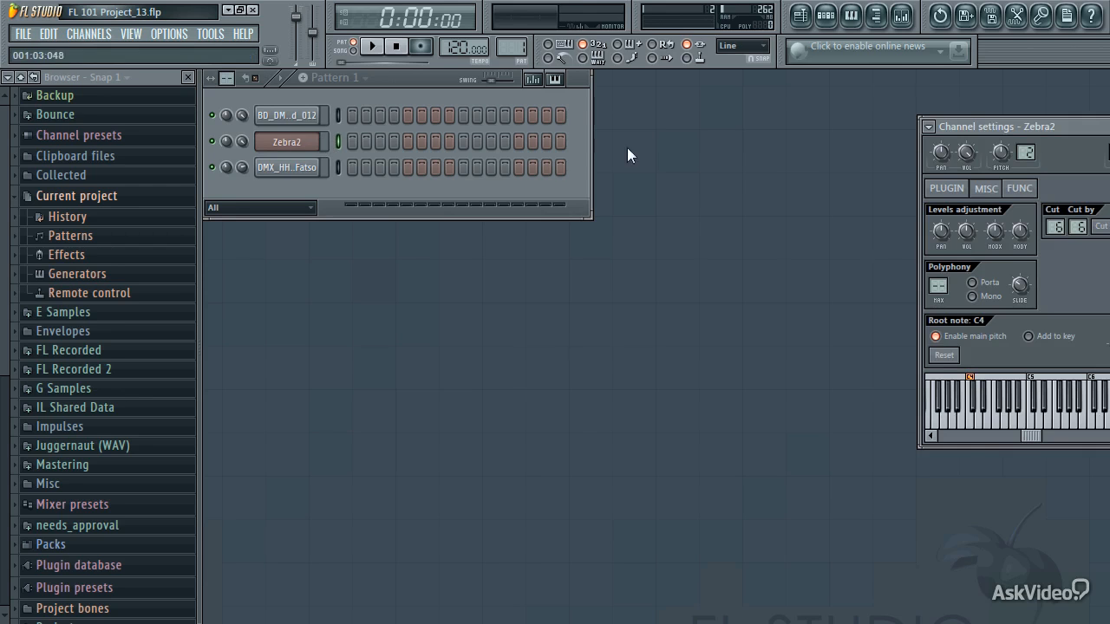
{"action": "left_click", "coordinate": [954, 189]}
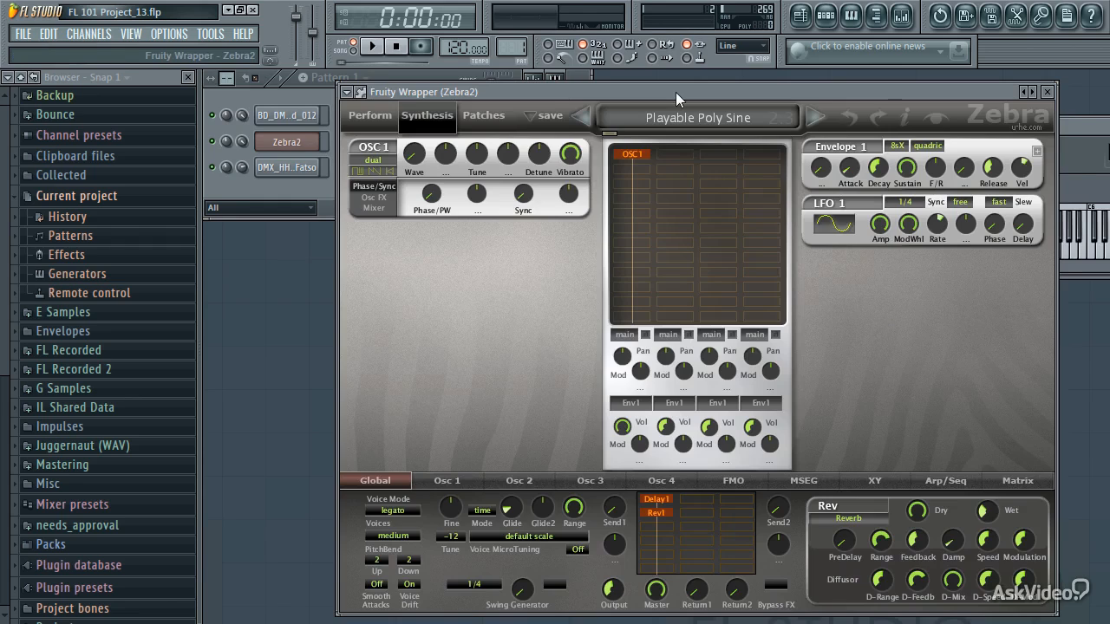
{"action": "key", "text": "Escape"}
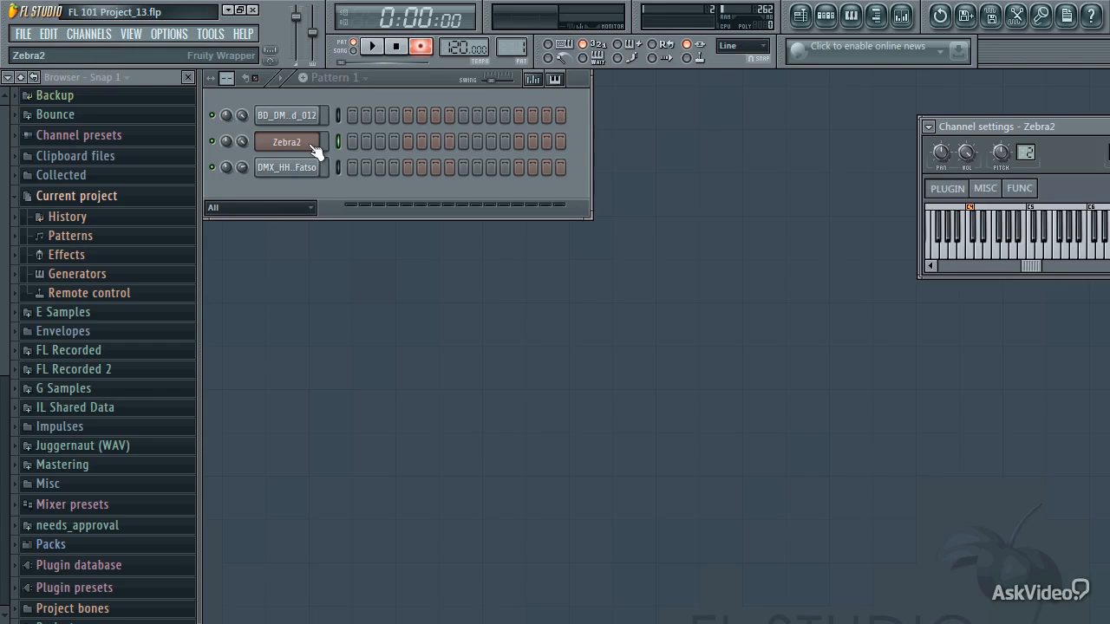
- Record a Zebra2 performance with modulation wheel movement into Pattern 1, disarm recording and close the synth window
{"action": "key", "text": "space"}
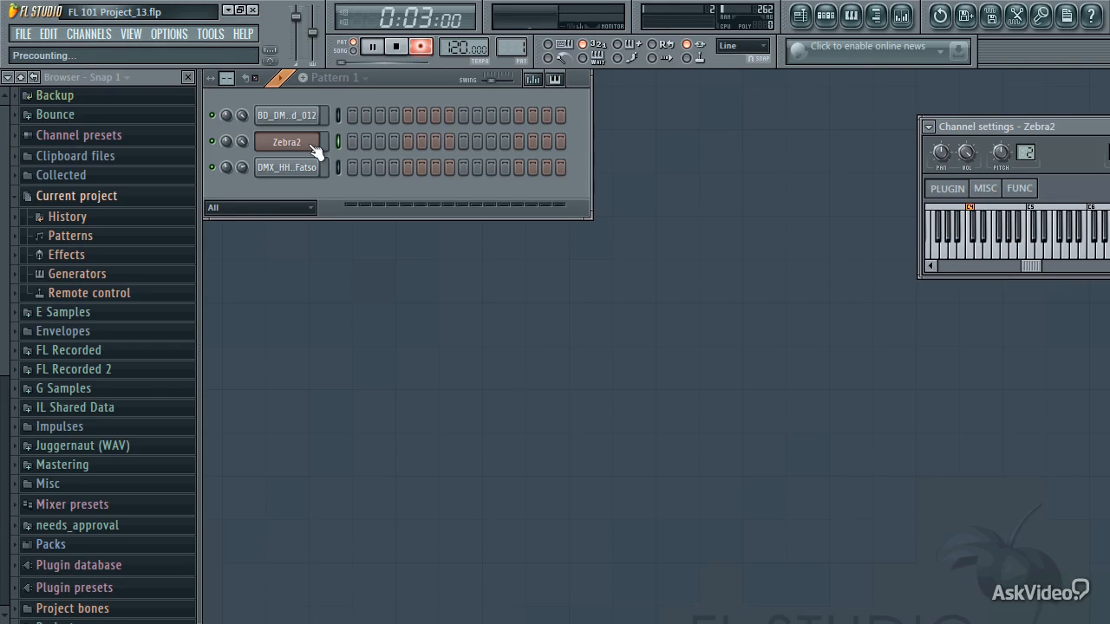
{"action": "left_click", "coordinate": [303, 144]}
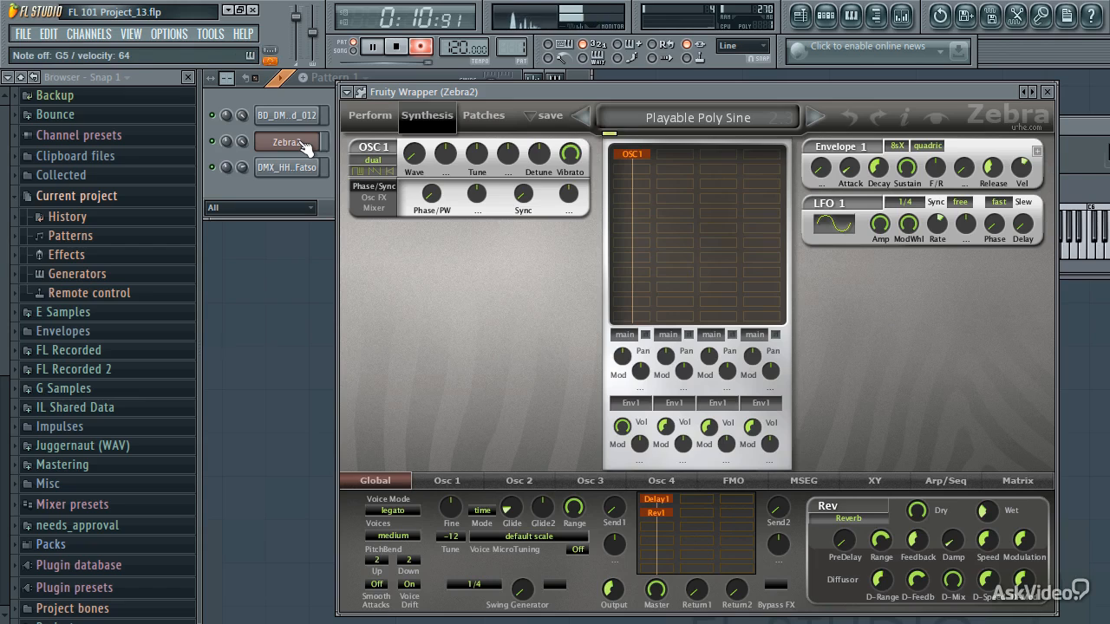
{"action": "key", "text": "space"}
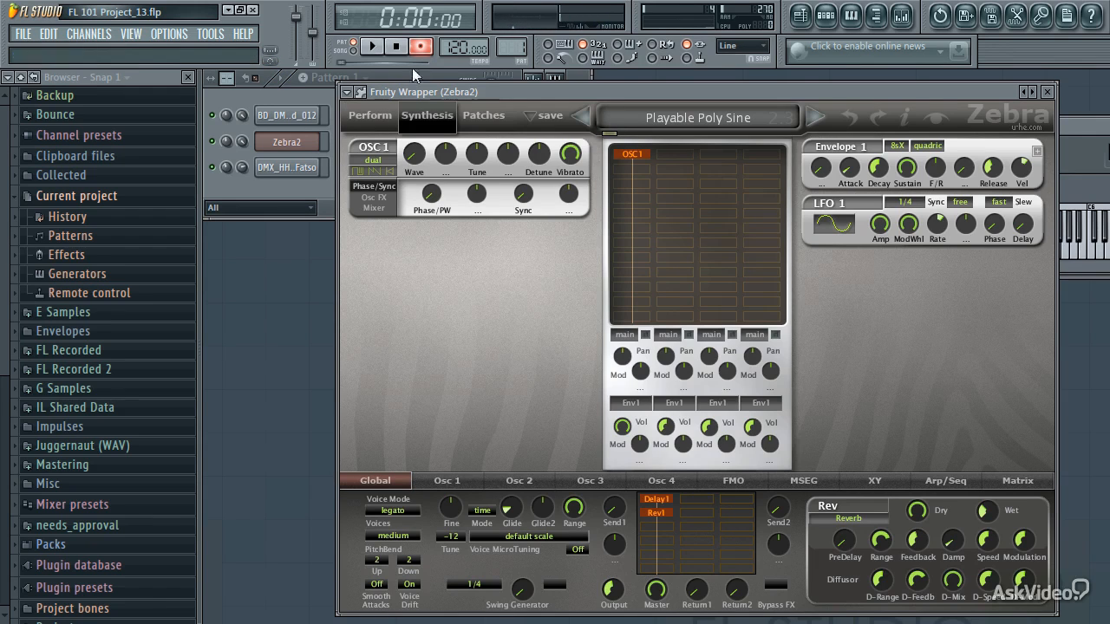
{"action": "left_click", "coordinate": [421, 47]}
{"action": "left_click", "coordinate": [301, 95]}
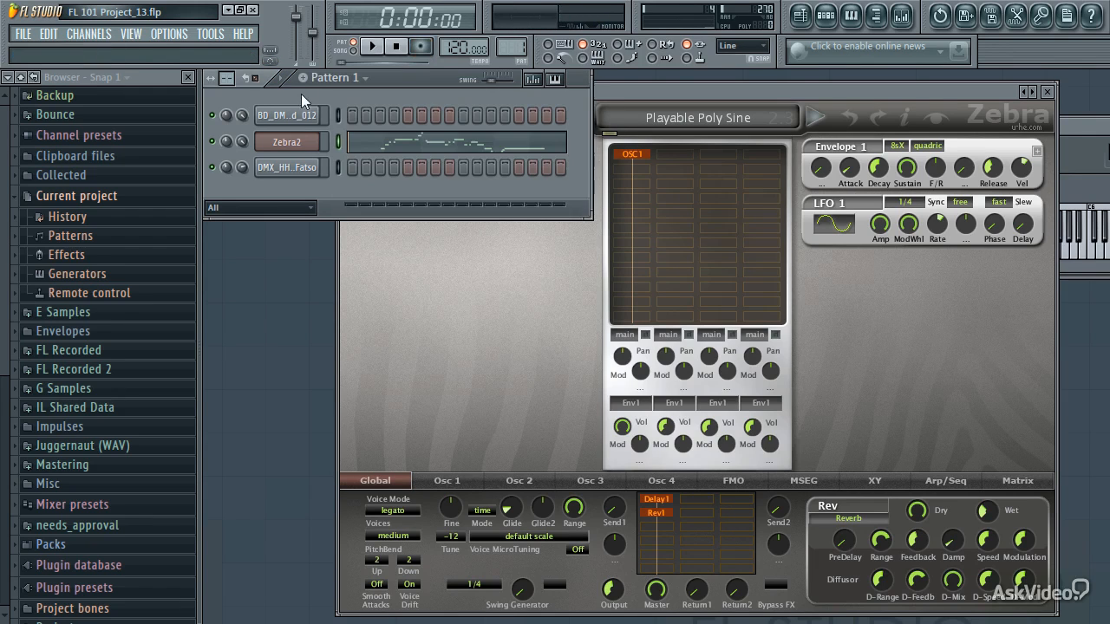
{"action": "left_click", "coordinate": [1048, 92]}
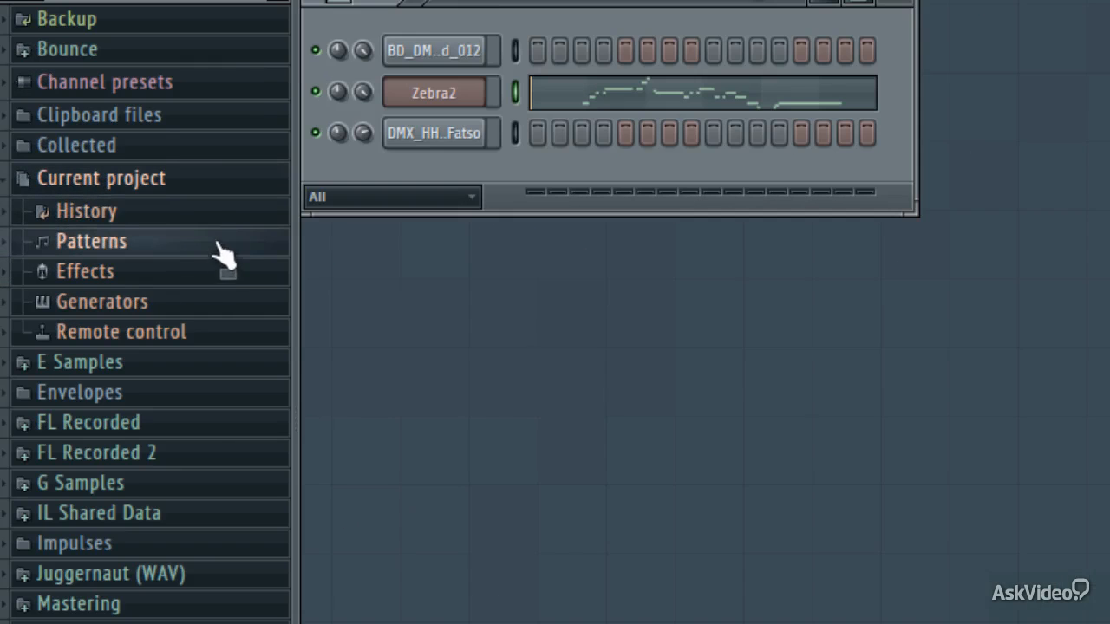
- Widen the browser and open Pattern 1's Zebra2 MIDI CC #1 (Modulation wheel) events in a maximized event editor
{"action": "left_click", "coordinate": [214, 247]}
{"action": "left_click", "coordinate": [212, 305]}
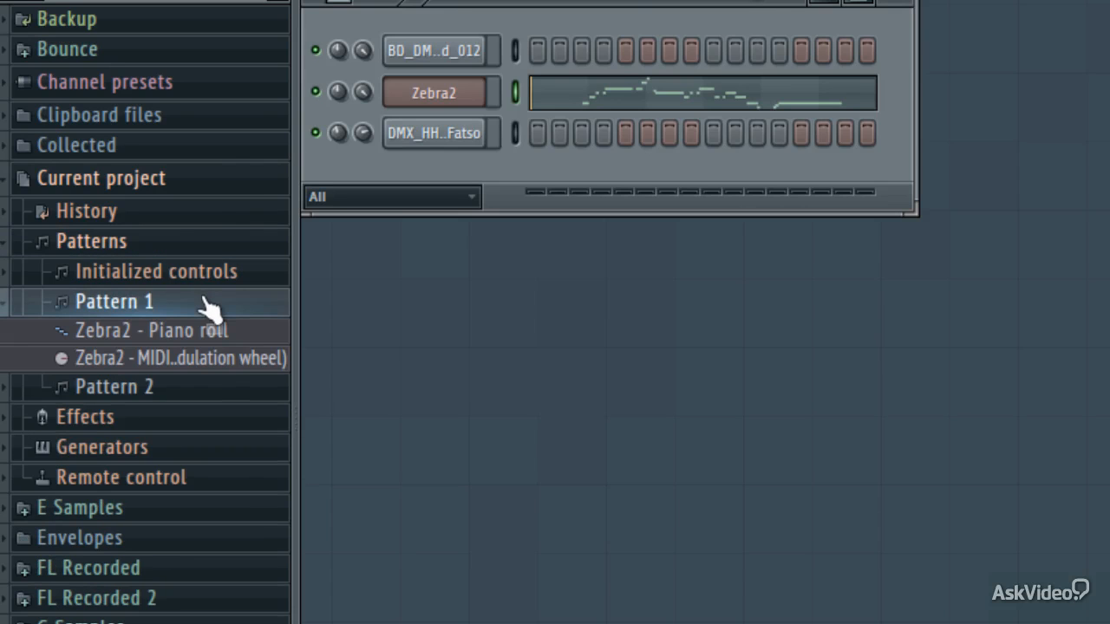
{"action": "left_click_drag", "start_coordinate": [293, 295], "coordinate": [423, 290]}
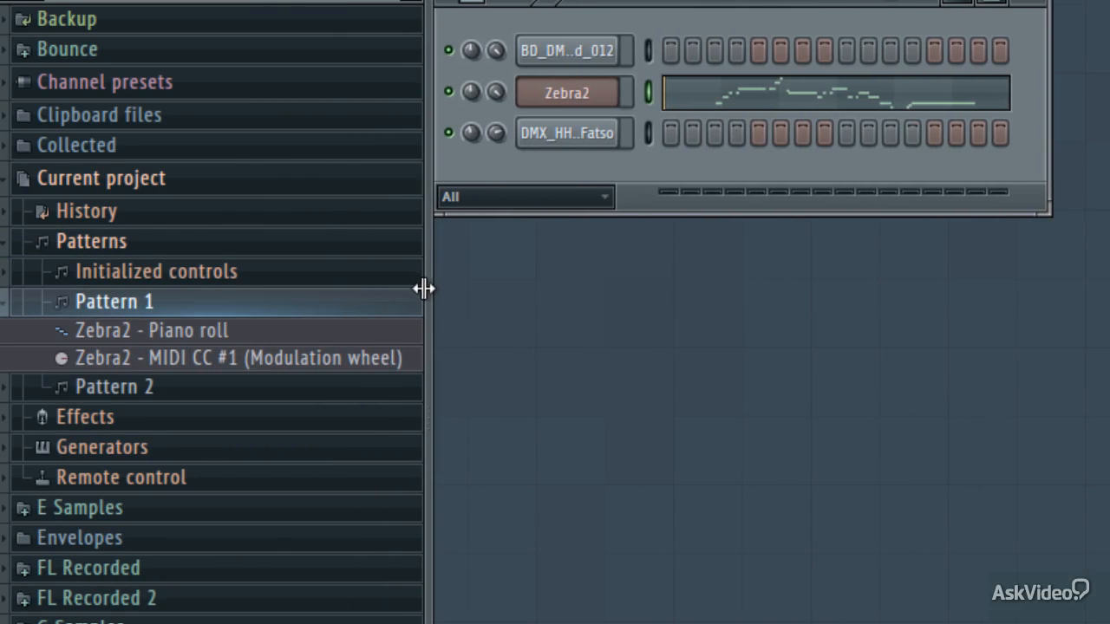
{"action": "right_click", "coordinate": [404, 360]}
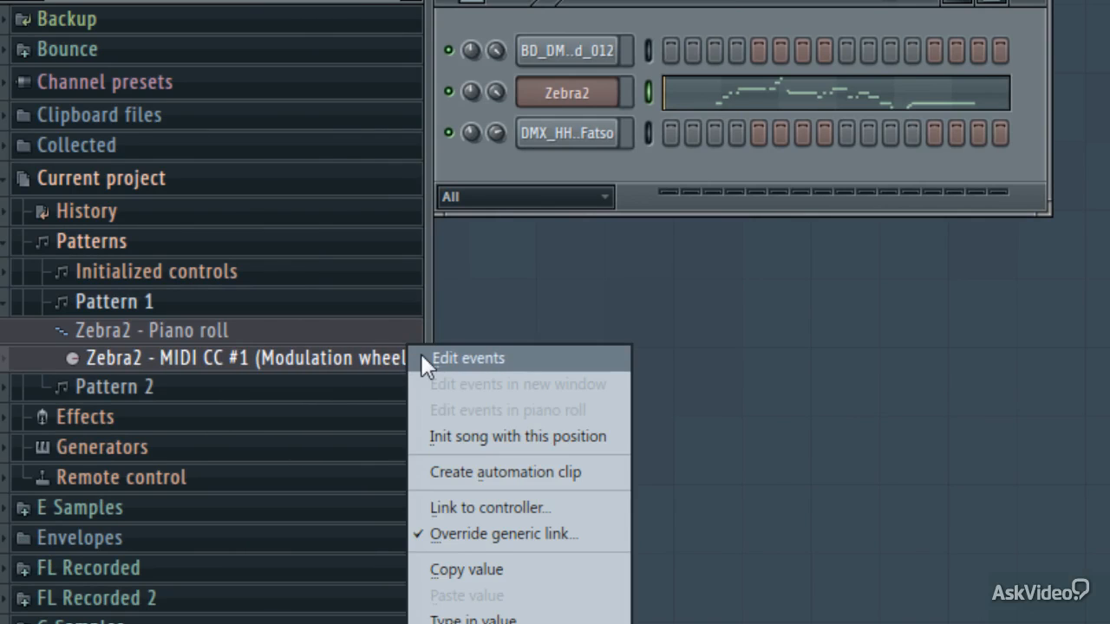
{"action": "left_click", "coordinate": [421, 356]}
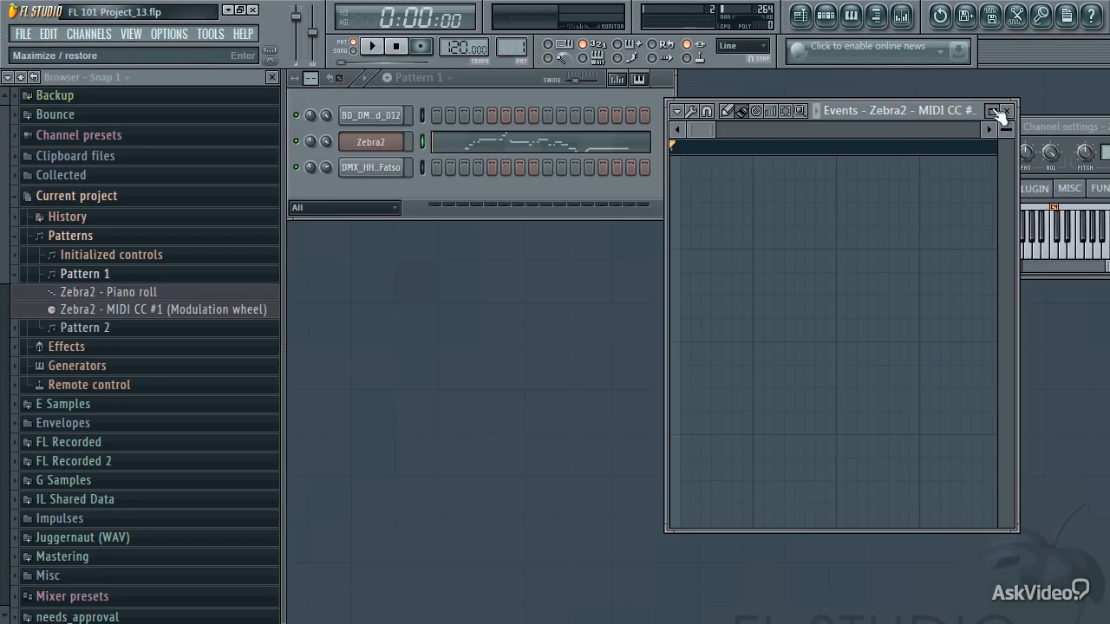
{"action": "left_click", "coordinate": [995, 111]}
- Play back Pattern 1 and examine the recorded modulation wheel events
{"action": "key", "text": "space"}
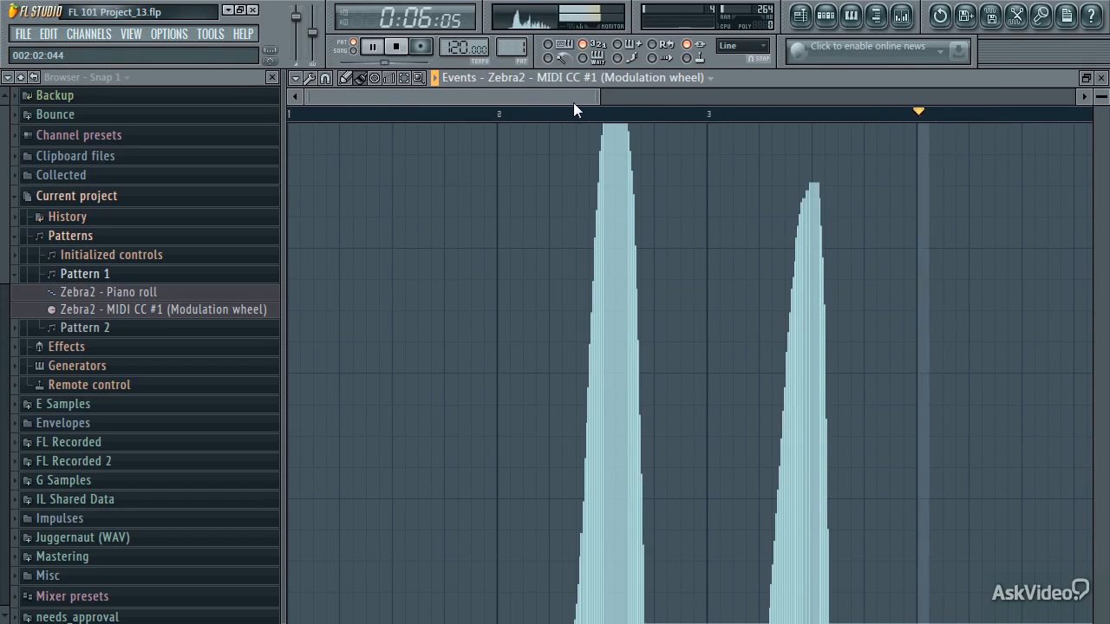
{"action": "key", "text": "space"}
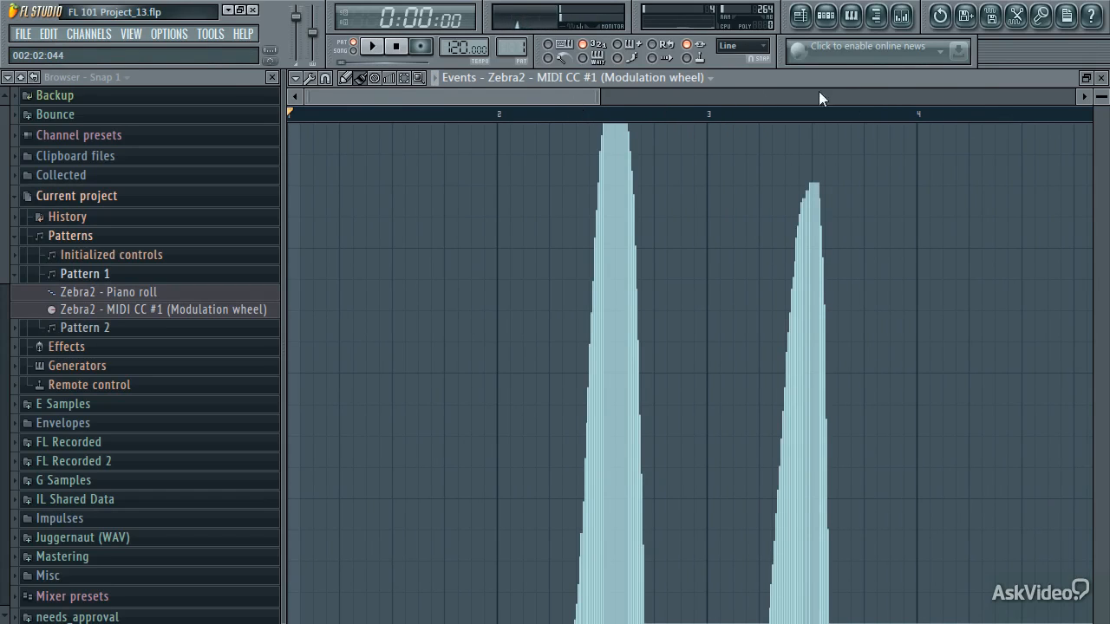
{"action": "left_click_drag", "start_coordinate": [583, 97], "coordinate": [540, 98]}
- Narrow the browser and turn the modulation wheel events into an automation clip, accepting the Decimate threshold
{"action": "left_click_drag", "start_coordinate": [283, 191], "coordinate": [183, 167]}
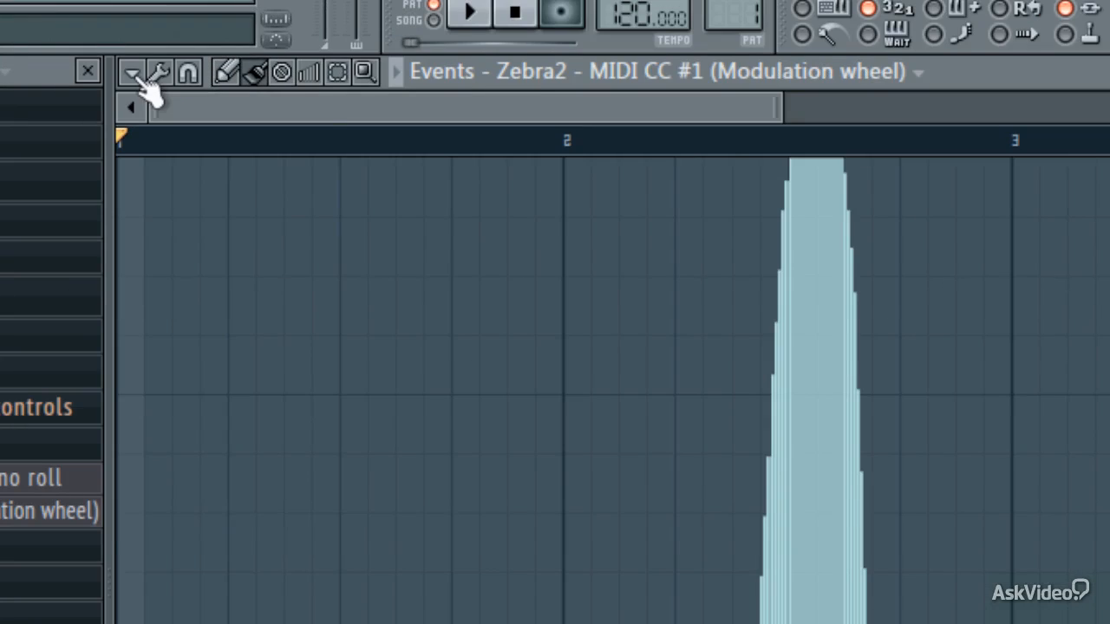
{"action": "left_click", "coordinate": [135, 76]}
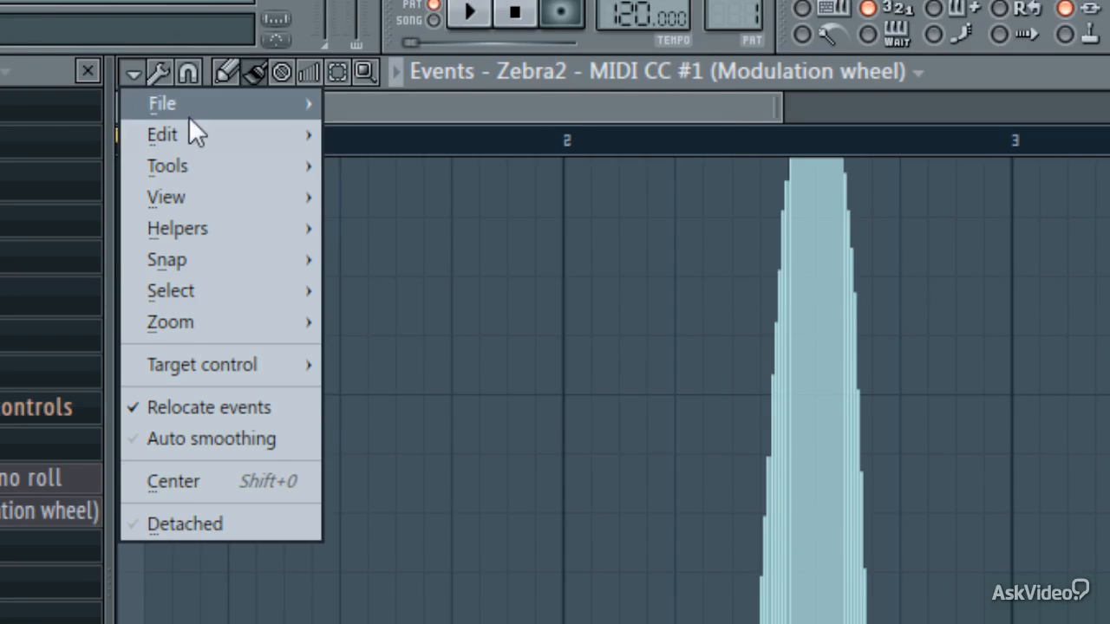
{"action": "mouse_move", "coordinate": [197, 134]}
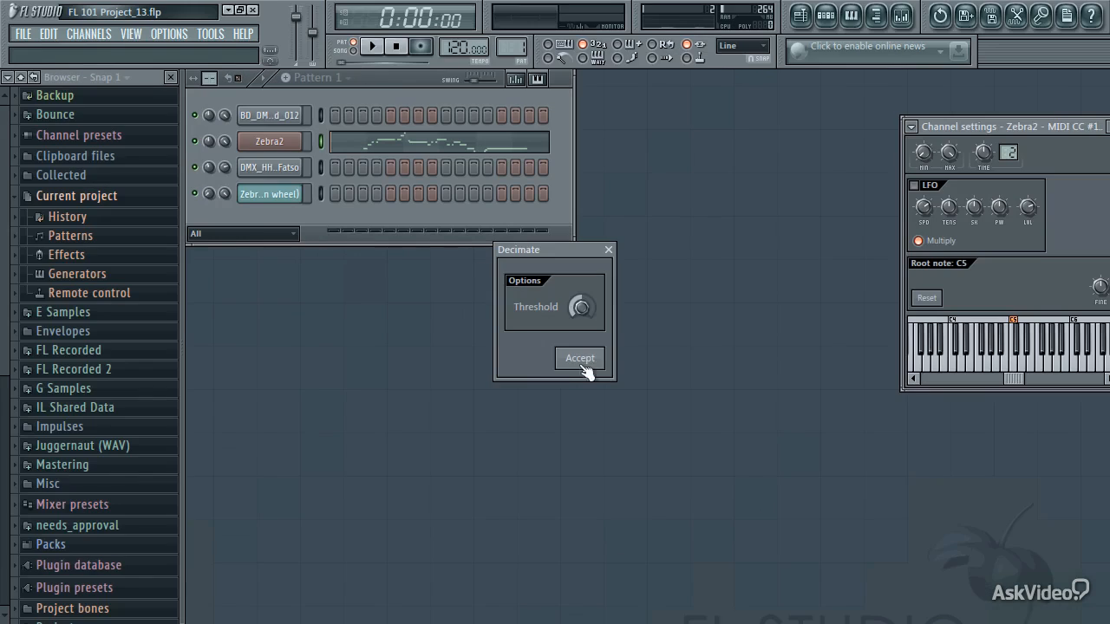
{"action": "left_click", "coordinate": [581, 359]}
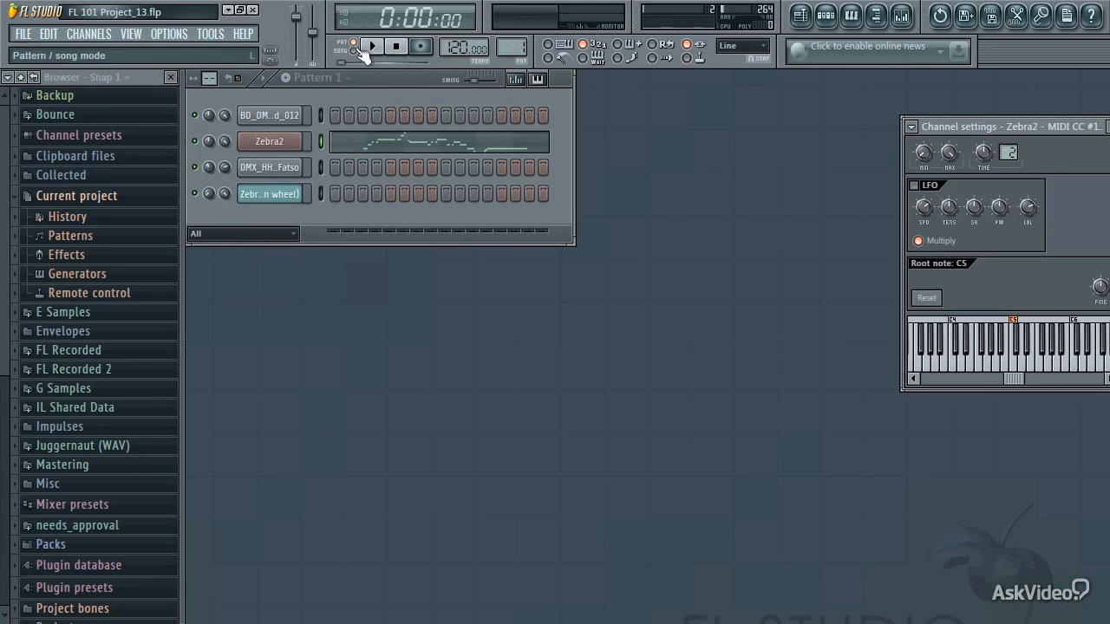
- In the playlist, move the modulation wheel automation clip to Track 2, trimmed past its first hump and starting just before bar 2
{"action": "key", "text": "F5"}
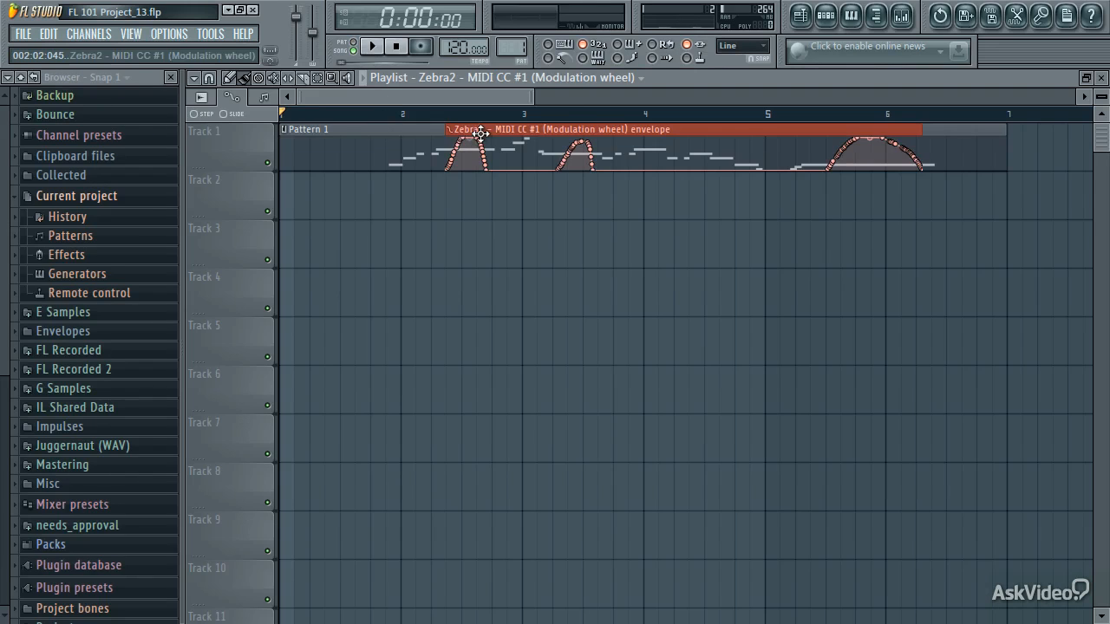
{"action": "left_click_drag", "start_coordinate": [319, 217], "coordinate": [458, 178]}
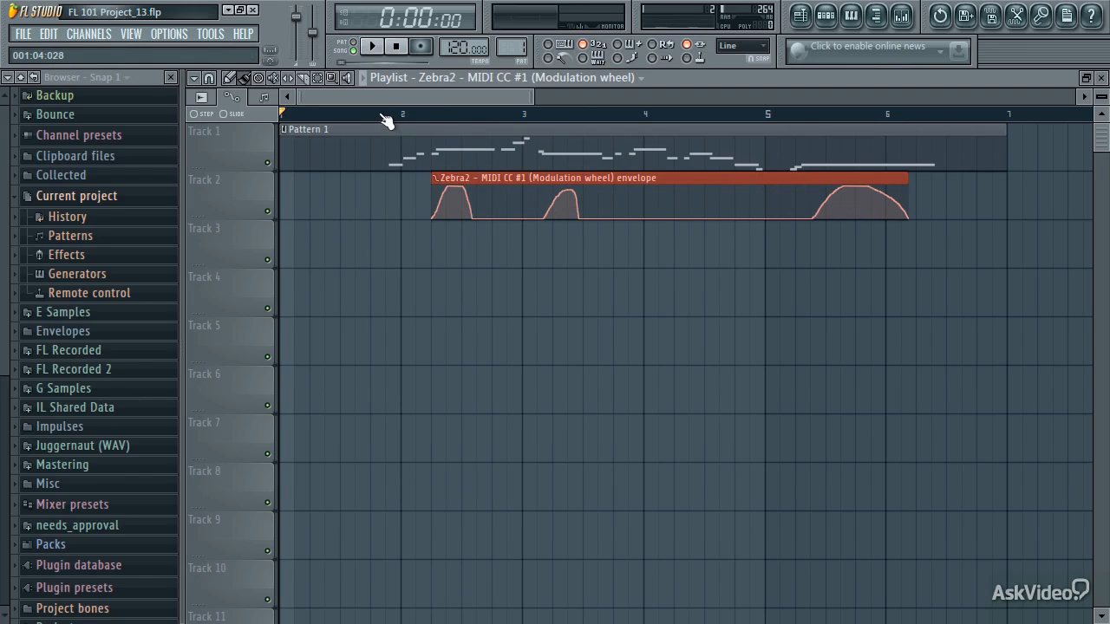
{"action": "left_click_drag", "start_coordinate": [435, 177], "coordinate": [404, 175]}
- Add three points forming a peak between bars 3 and 4 of the modulation wheel clip, and audition the change from bar 3
{"action": "key", "text": "space"}
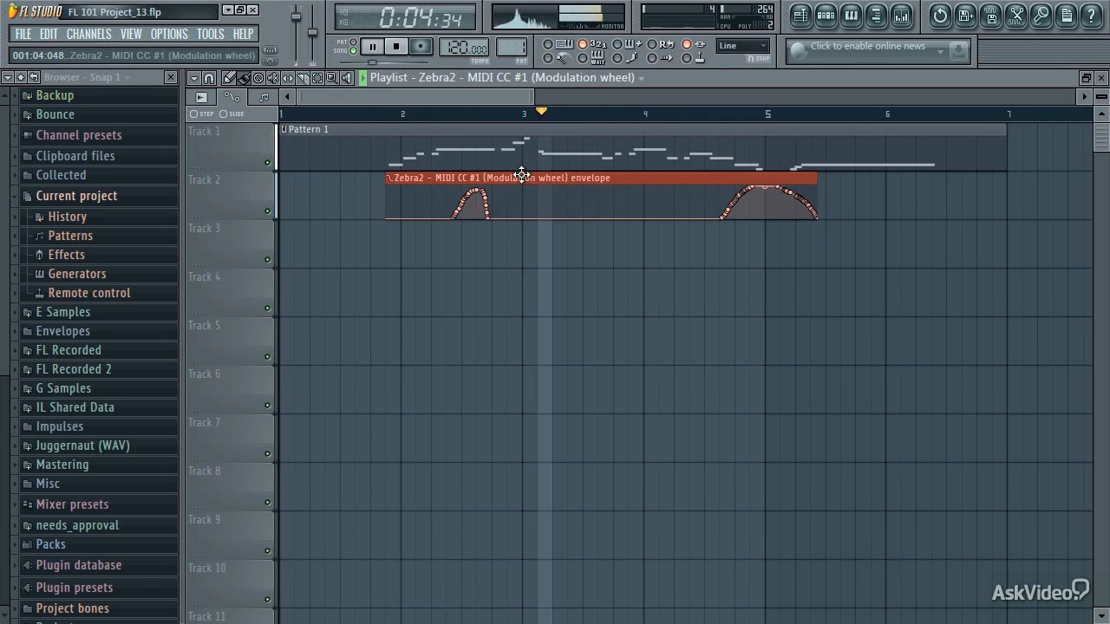
{"action": "right_click", "coordinate": [554, 208]}
{"action": "right_click", "coordinate": [568, 188]}
{"action": "right_click", "coordinate": [613, 217]}
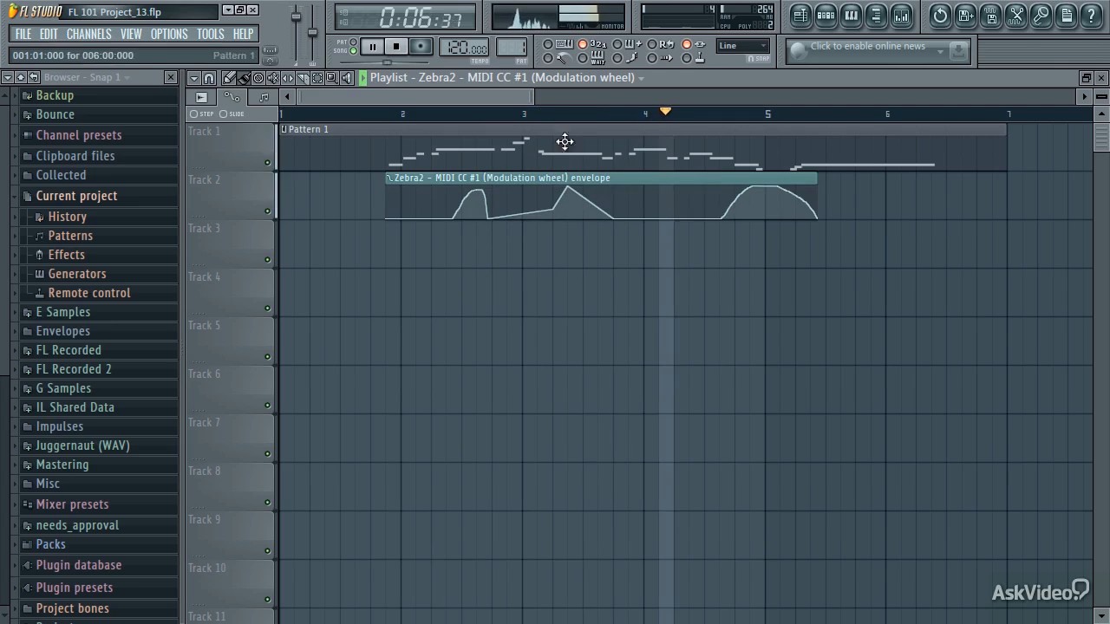
{"action": "left_click", "coordinate": [545, 114]}
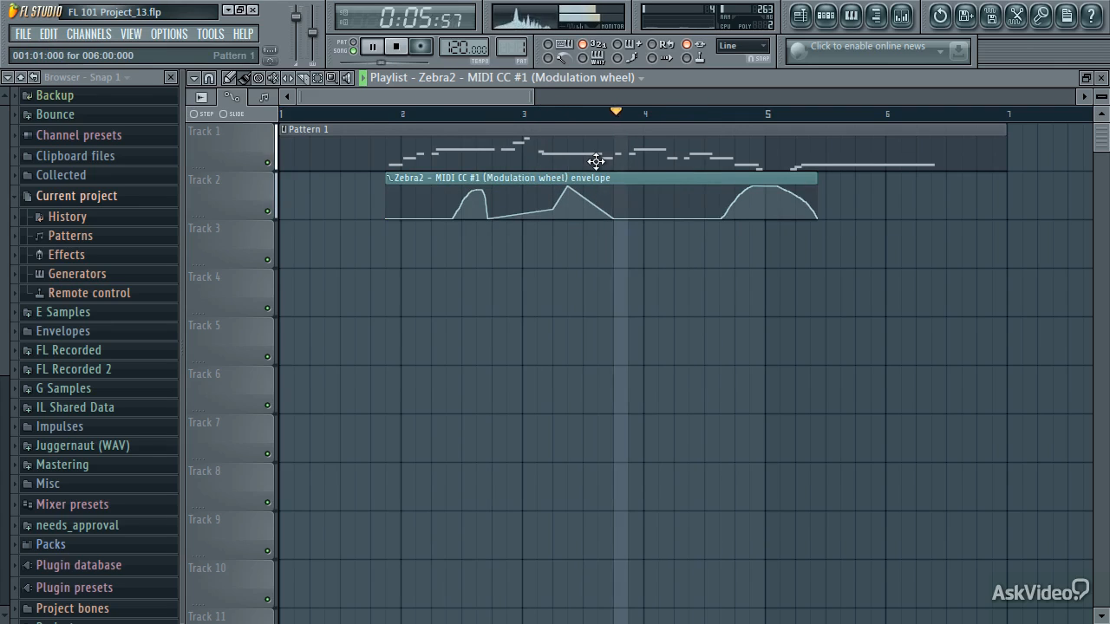
{"action": "key", "text": "space"}
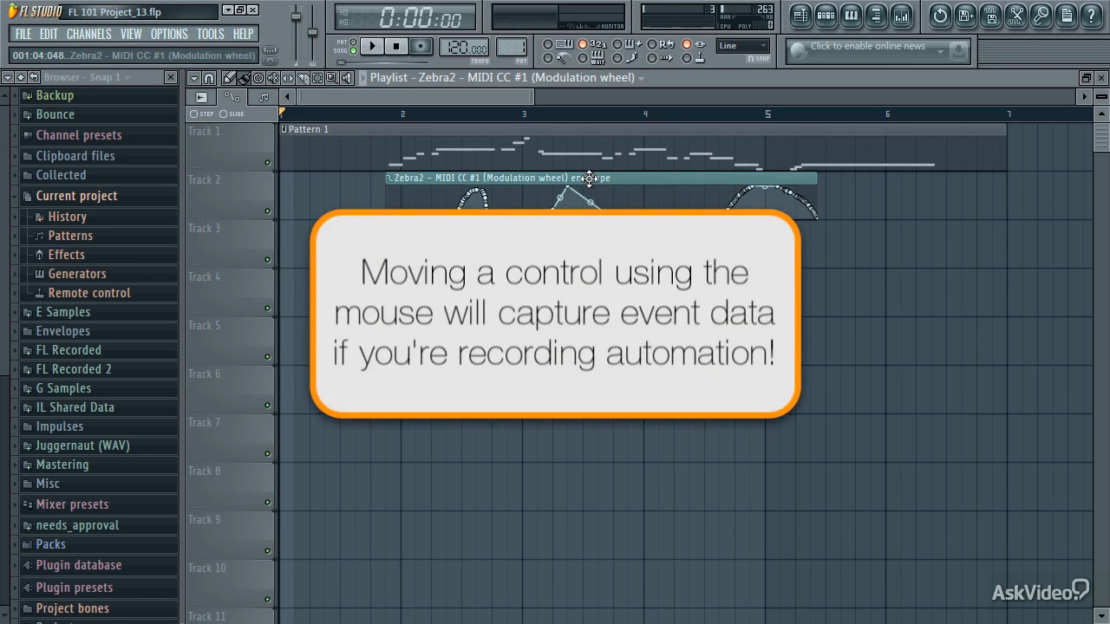
- Record live panning movements of the DMX_HH hi-hat channel as automation in Pattern 2
{"action": "key", "text": "F6"}
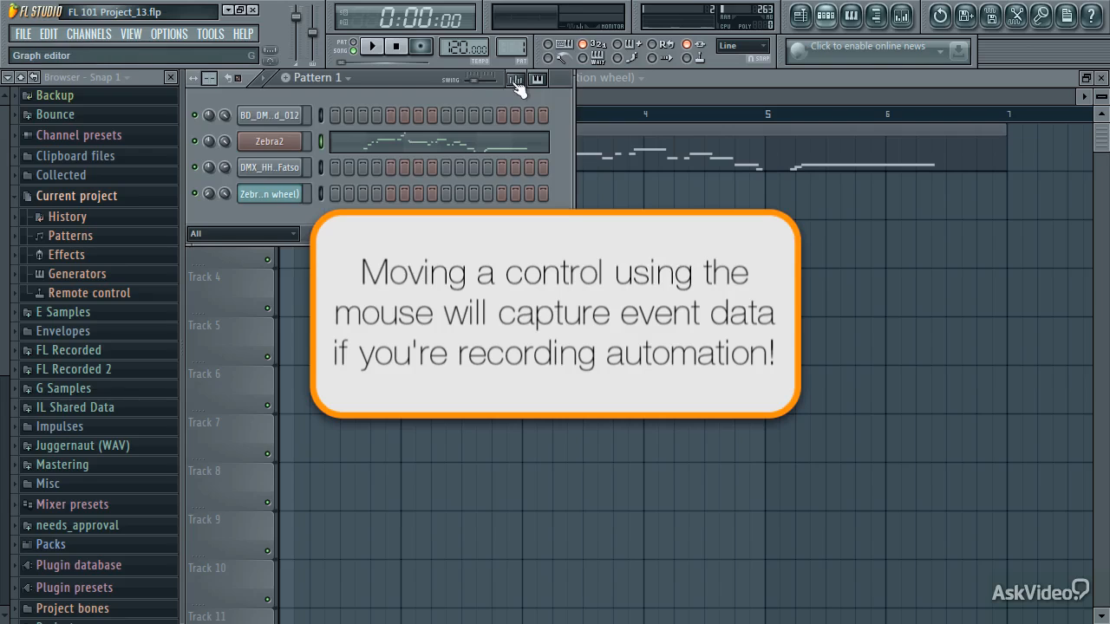
{"action": "left_click_drag", "start_coordinate": [512, 48], "coordinate": [511, 39]}
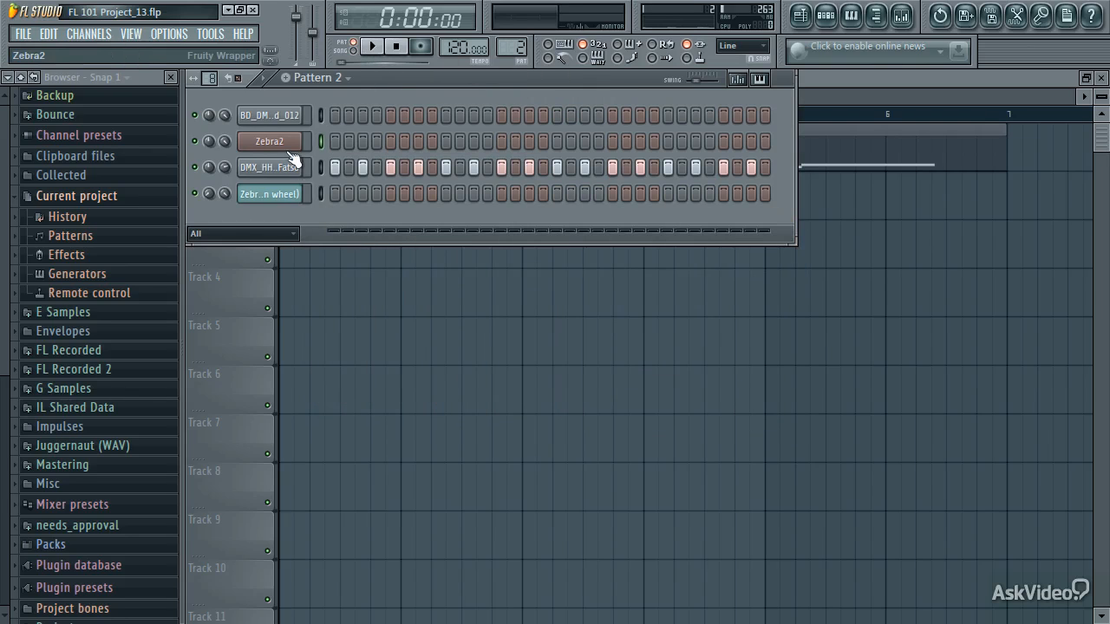
{"action": "left_click", "coordinate": [420, 46]}
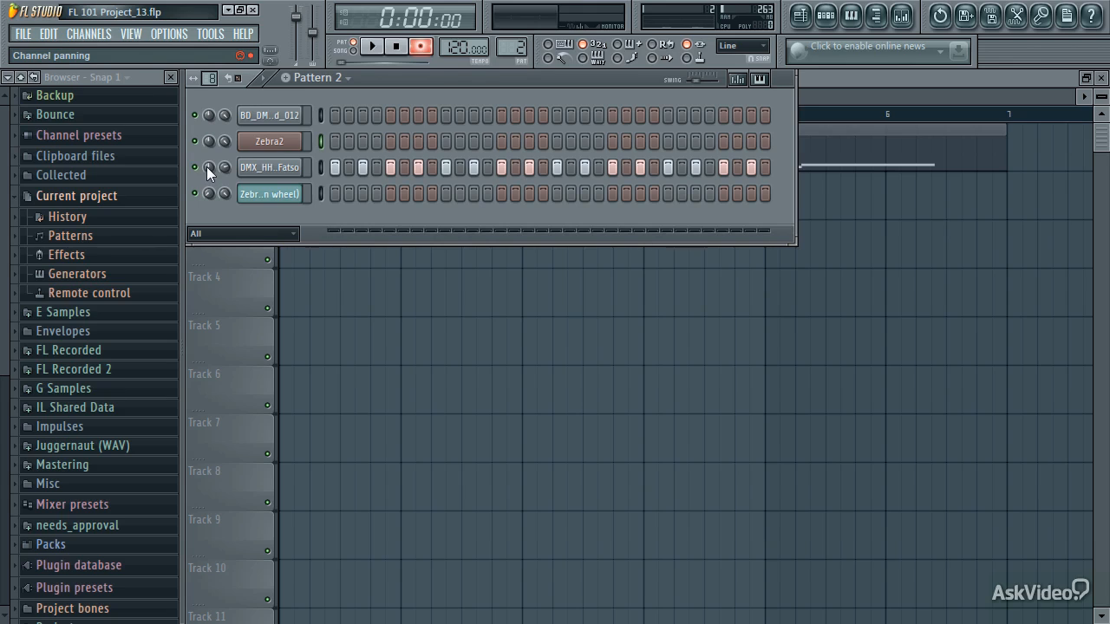
{"action": "key", "text": "space"}
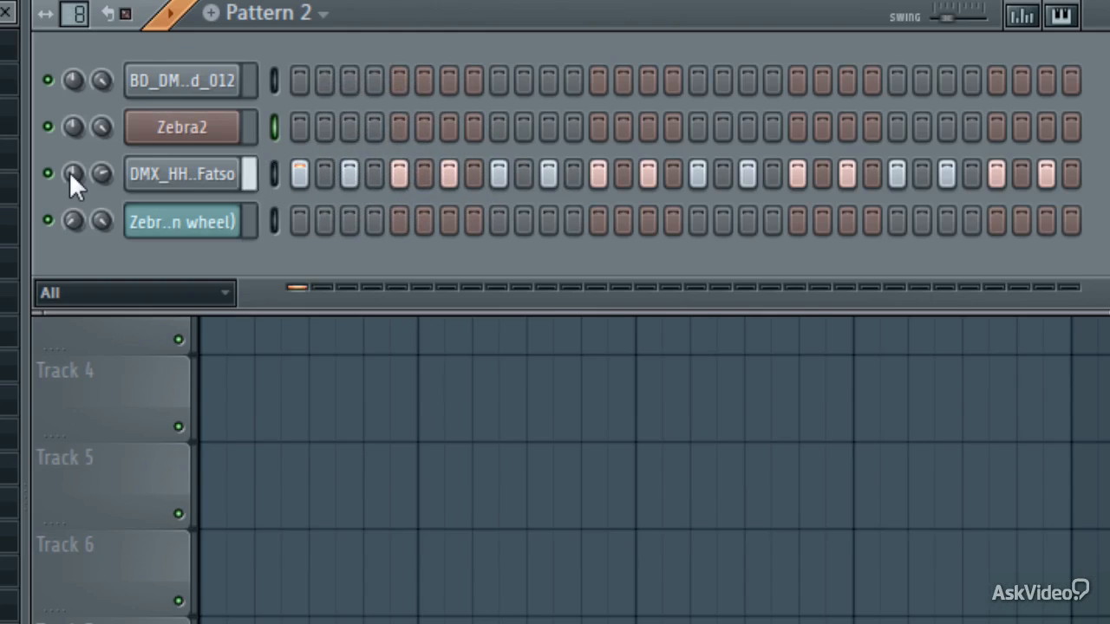
{"action": "left_click_drag", "start_coordinate": [206, 166], "coordinate": [207, 137]}
{"action": "left_click_drag", "start_coordinate": [73, 173], "coordinate": [73, 234]}
{"action": "key", "text": "space"}
- Open the hi-hat channel's recorded panning events in the event editor, and disarm recording
{"action": "right_click", "coordinate": [76, 168]}
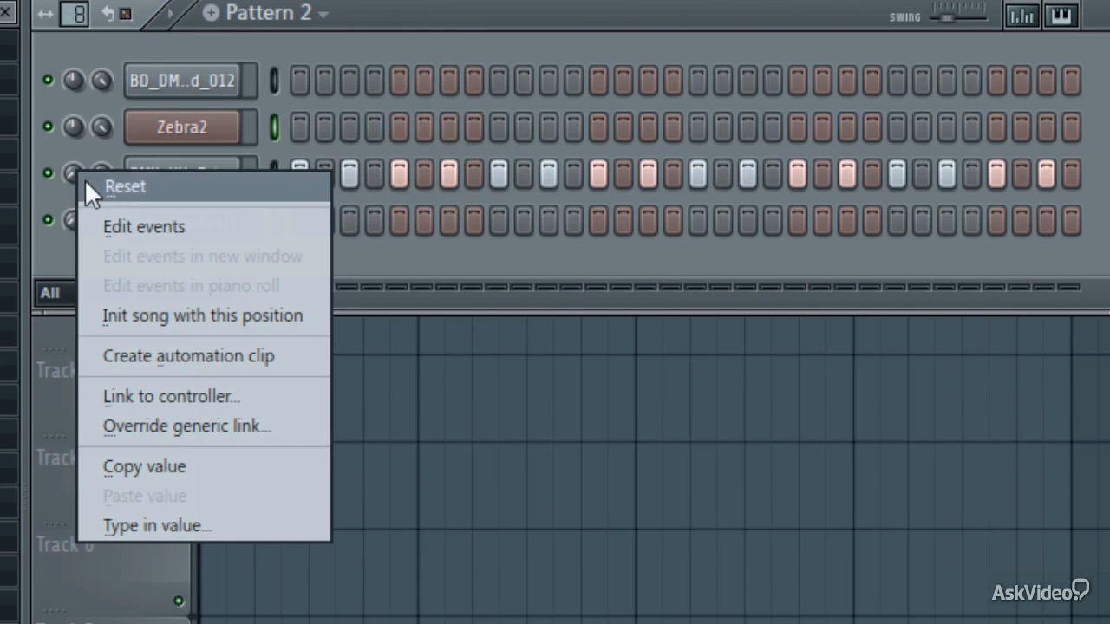
{"action": "left_click", "coordinate": [198, 227]}
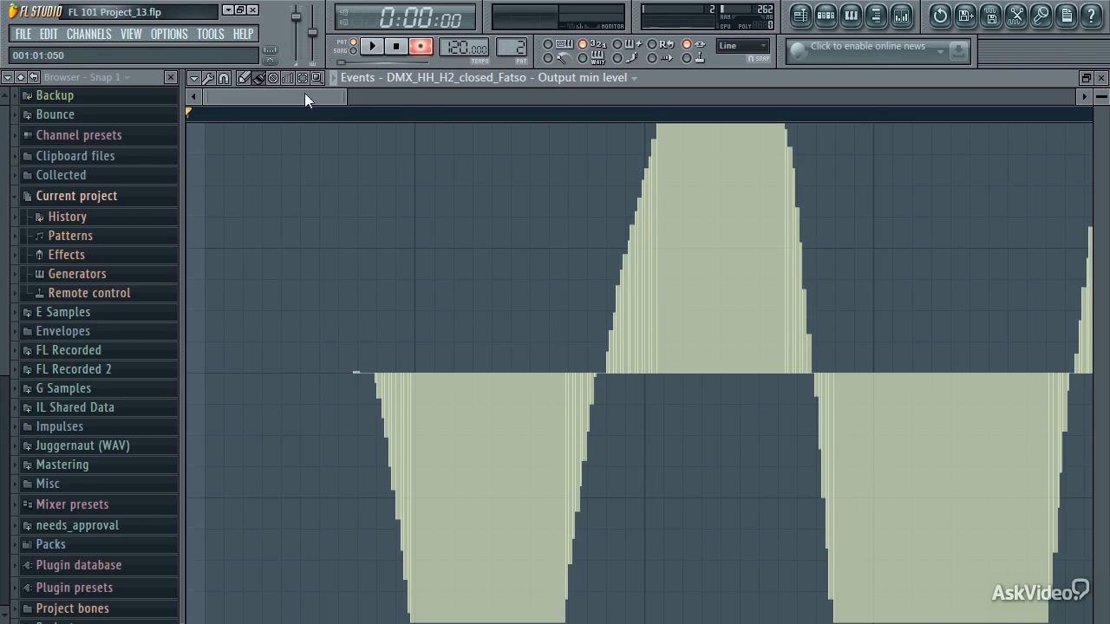
{"action": "key", "text": "Page_Down"}
{"action": "key", "text": "Page_Down"}
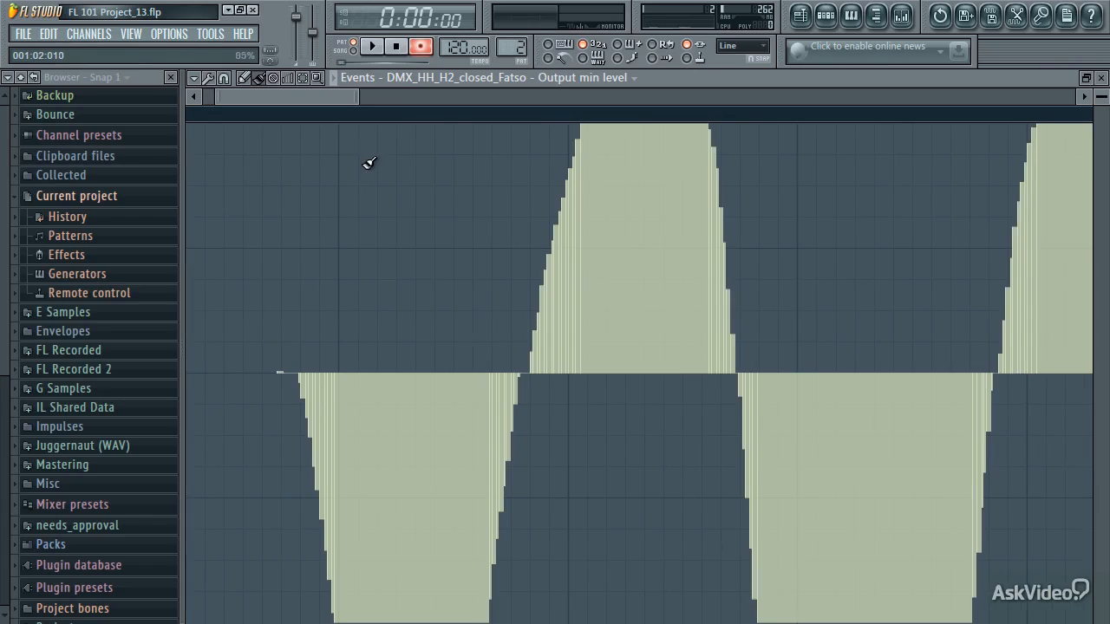
{"action": "left_click", "coordinate": [422, 49]}
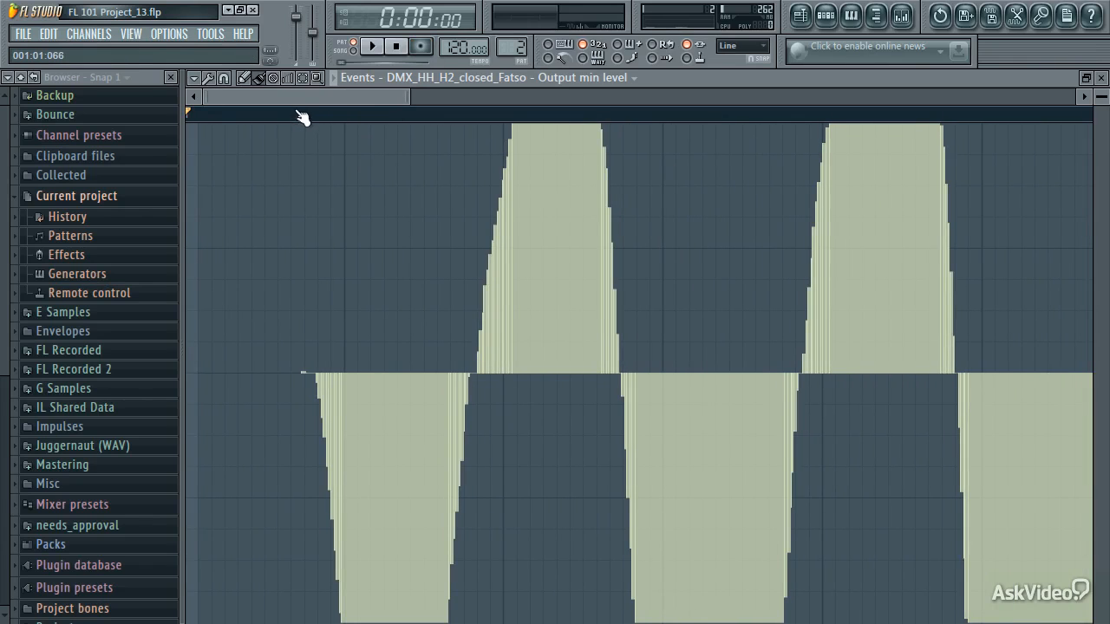
{"action": "left_click_drag", "start_coordinate": [297, 100], "coordinate": [292, 103]}
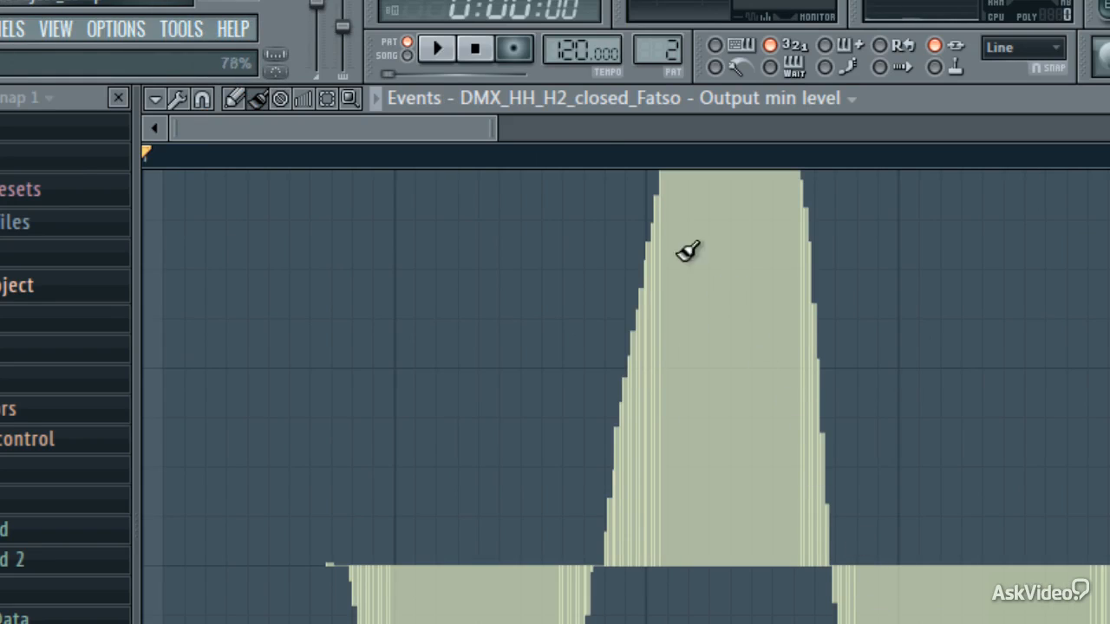
- Open the project tempo's events in the event editor and draw a short freehand tempo bump at the start of bar 1
{"action": "right_click", "coordinate": [573, 52]}
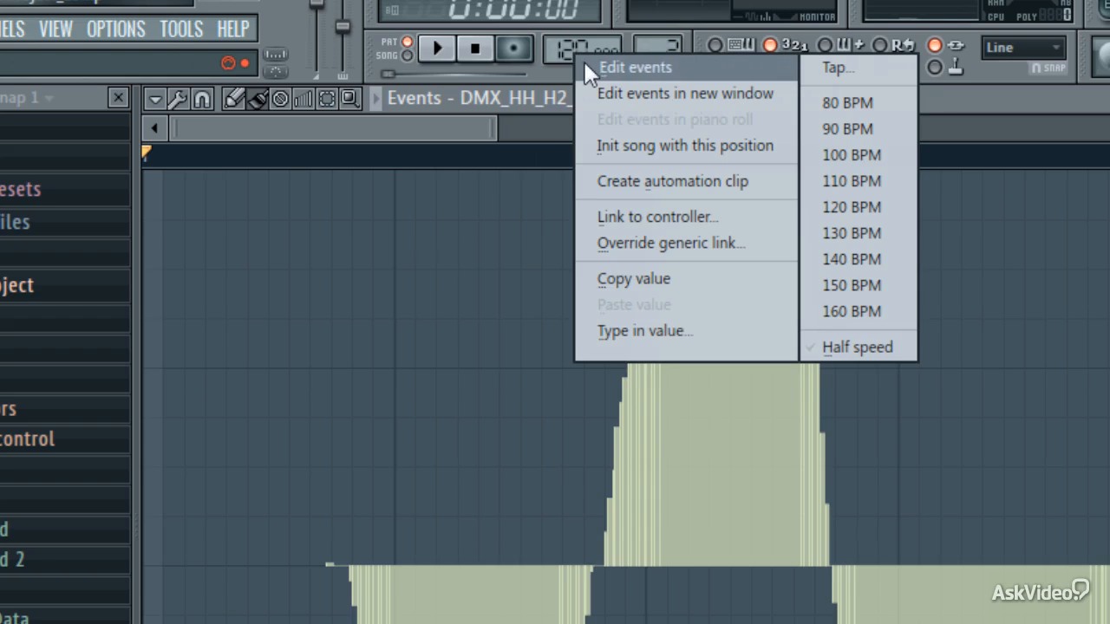
{"action": "left_click", "coordinate": [584, 64]}
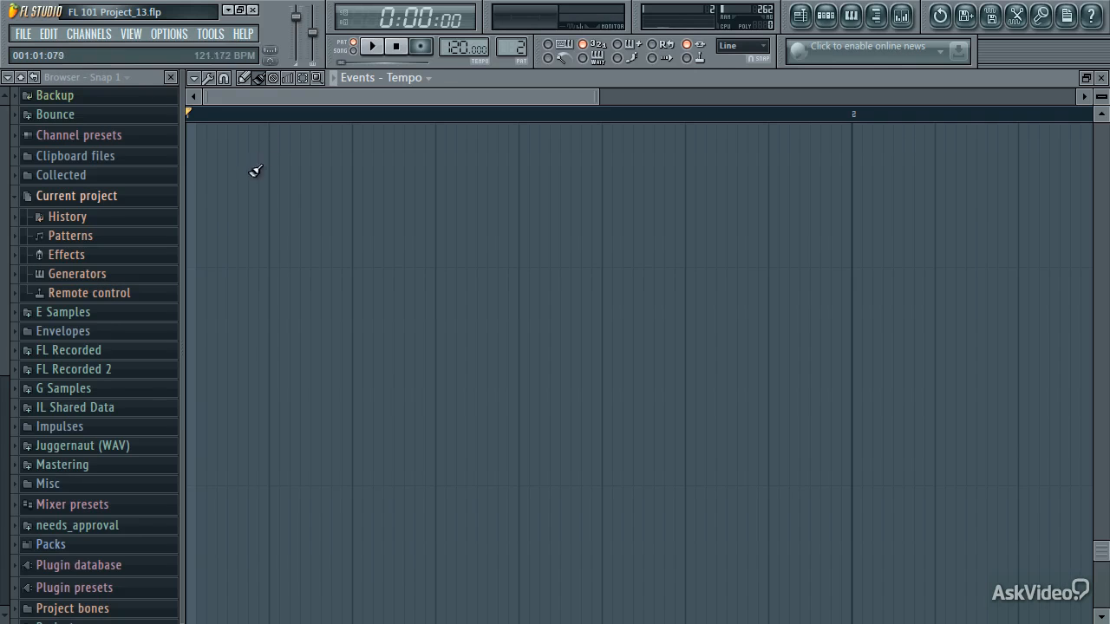
{"action": "mouse_move", "coordinate": [208, 218]}
{"action": "left_mouse_down"}
{"action": "mouse_move", "coordinate": [196, 223]}
{"action": "mouse_move", "coordinate": [238, 199]}
{"action": "mouse_move", "coordinate": [276, 241]}
{"action": "left_mouse_up"}
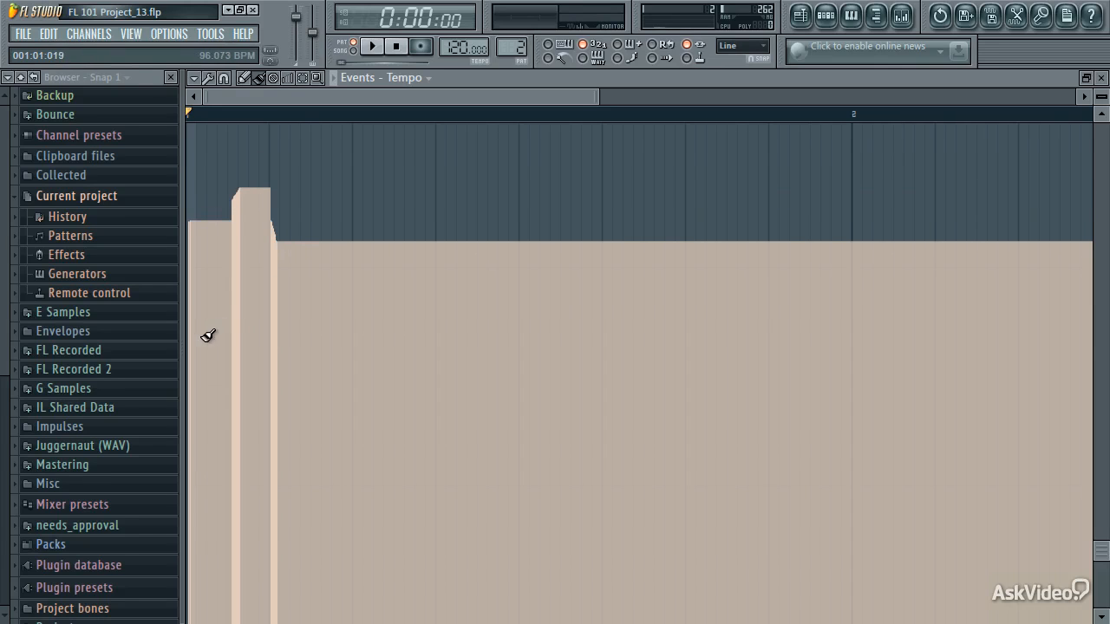
- Draw straight rising and falling tempo ramps across the first half of bar 1, and erase all but the opening stretch
{"action": "mouse_move", "coordinate": [208, 336]}
{"action": "left_mouse_down"}
{"action": "mouse_move", "coordinate": [441, 171]}
{"action": "mouse_move", "coordinate": [612, 390]}
{"action": "left_mouse_up"}
{"action": "left_click_drag", "start_coordinate": [399, 375], "coordinate": [292, 331]}
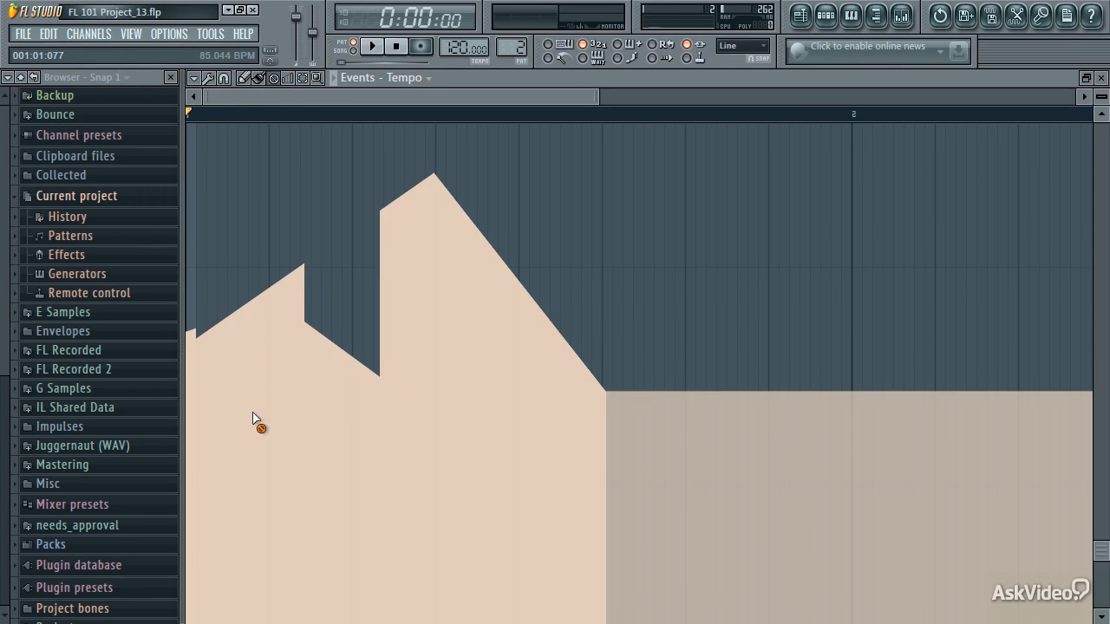
{"action": "left_click_drag", "start_coordinate": [252, 413], "coordinate": [439, 289]}
{"action": "mouse_move", "coordinate": [528, 308]}
{"action": "left_mouse_down"}
{"action": "mouse_move", "coordinate": [250, 396]}
{"action": "mouse_move", "coordinate": [710, 394]}
{"action": "left_mouse_up"}
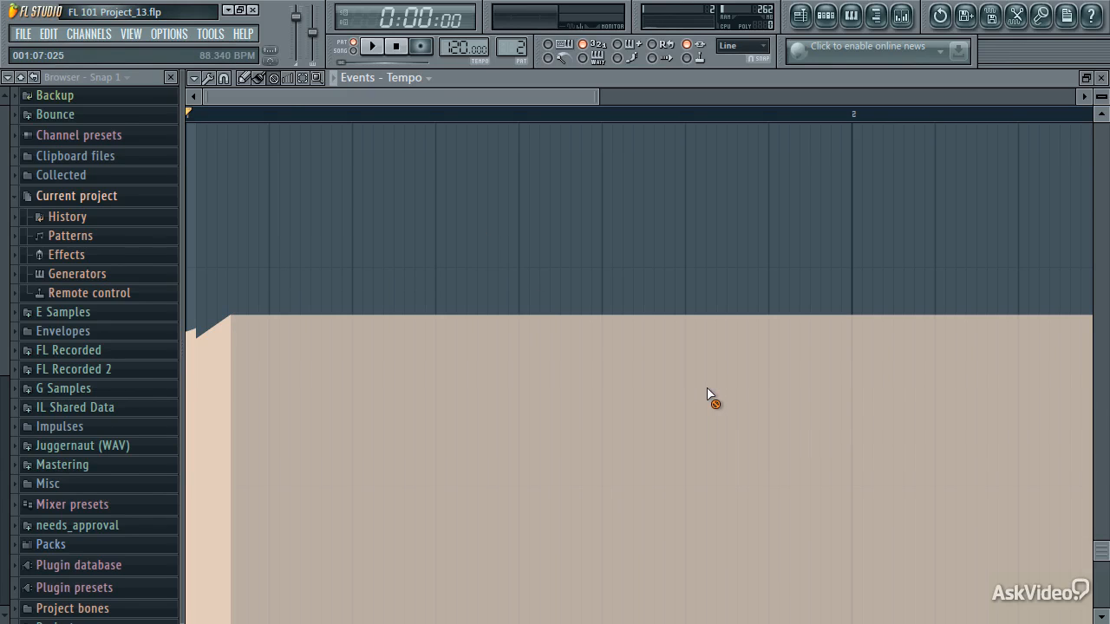
- Draw a stepped tempo curve with a dip over the start of bar 1 using 1/2 step snapping, and switch the snapping to Line
{"action": "left_click", "coordinate": [223, 78]}
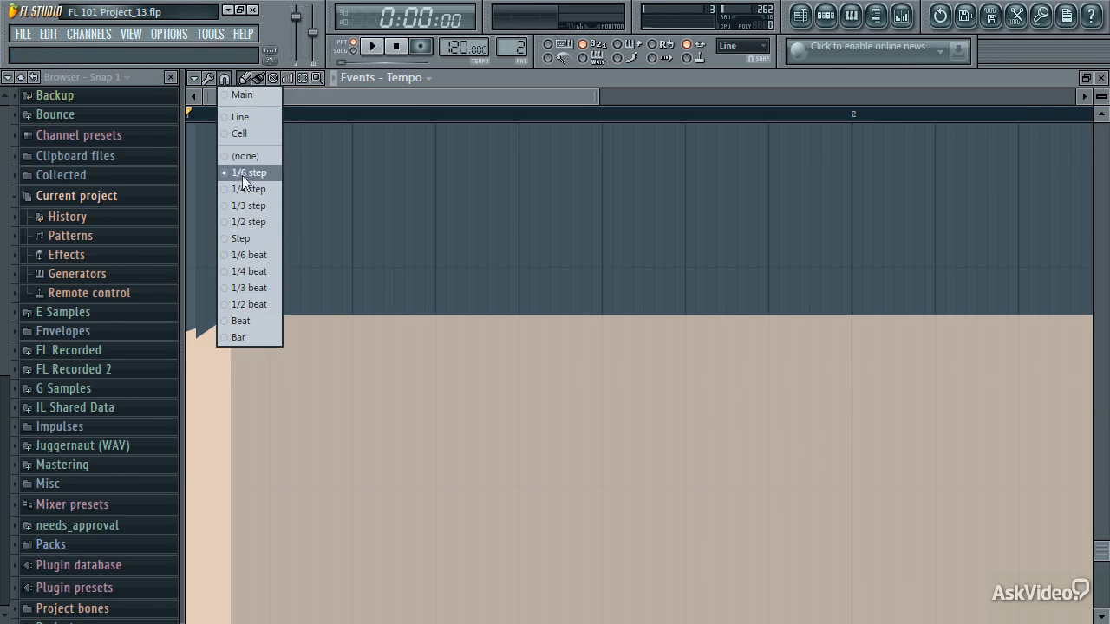
{"action": "left_click", "coordinate": [244, 222]}
{"action": "mouse_move", "coordinate": [198, 208]}
{"action": "left_mouse_down"}
{"action": "mouse_move", "coordinate": [293, 183]}
{"action": "mouse_move", "coordinate": [384, 287]}
{"action": "mouse_move", "coordinate": [434, 192]}
{"action": "left_mouse_up"}
{"action": "left_click", "coordinate": [223, 78]}
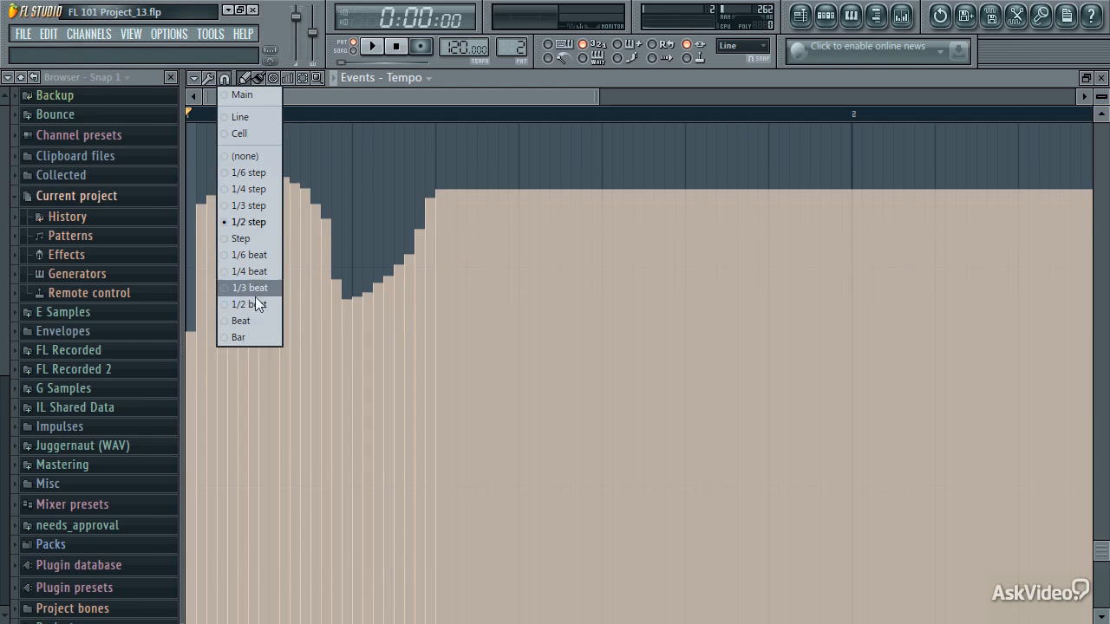
{"action": "left_click", "coordinate": [245, 120]}
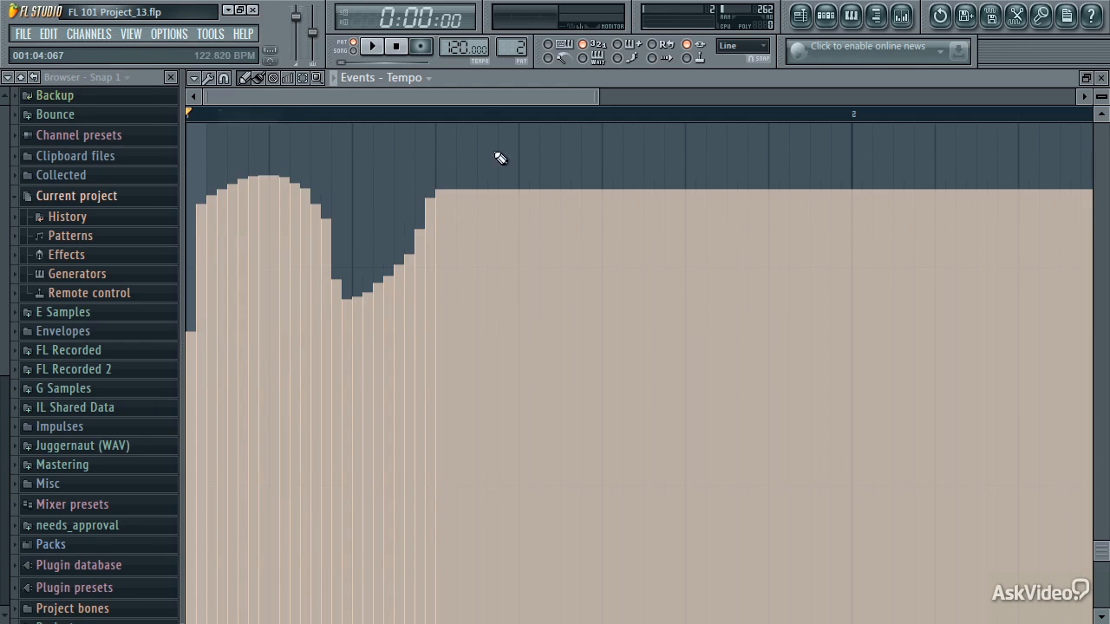
- Show Pattern 1's Zebra2 modulation wheel events below the notes in the piano roll, and enlarge the event lane to about half the window
{"action": "mouse_move", "coordinate": [498, 156]}
{"action": "left_mouse_down"}
{"action": "mouse_move", "coordinate": [317, 292]}
{"action": "mouse_move", "coordinate": [212, 351]}
{"action": "mouse_move", "coordinate": [179, 355]}
{"action": "left_mouse_up"}
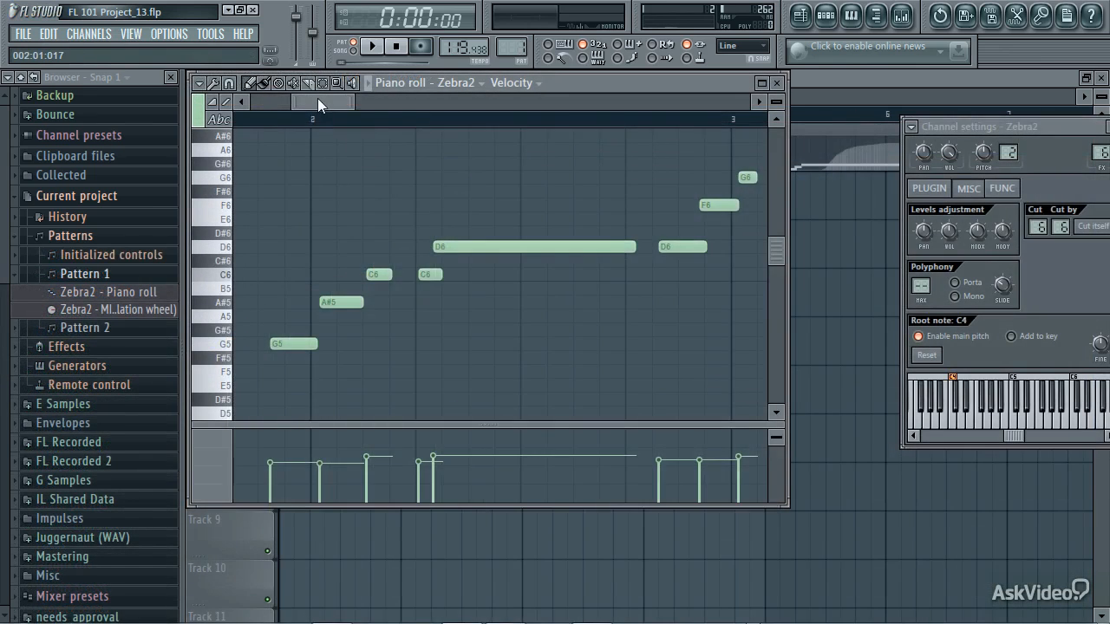
{"action": "left_click_drag", "start_coordinate": [318, 100], "coordinate": [318, 135]}
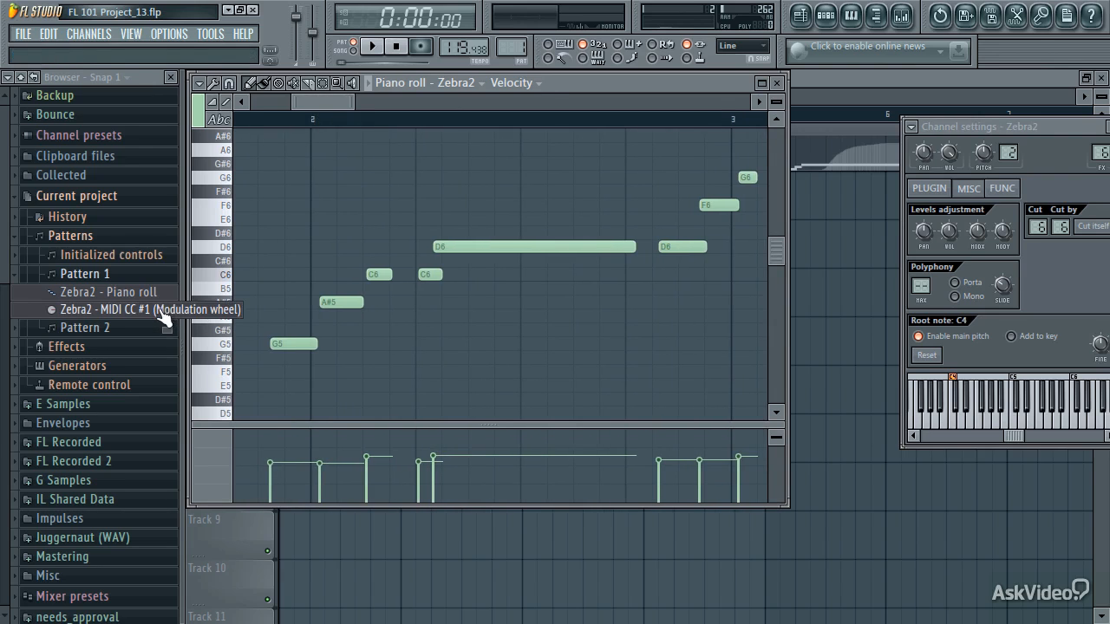
{"action": "right_click", "coordinate": [165, 309]}
{"action": "left_click", "coordinate": [201, 343]}
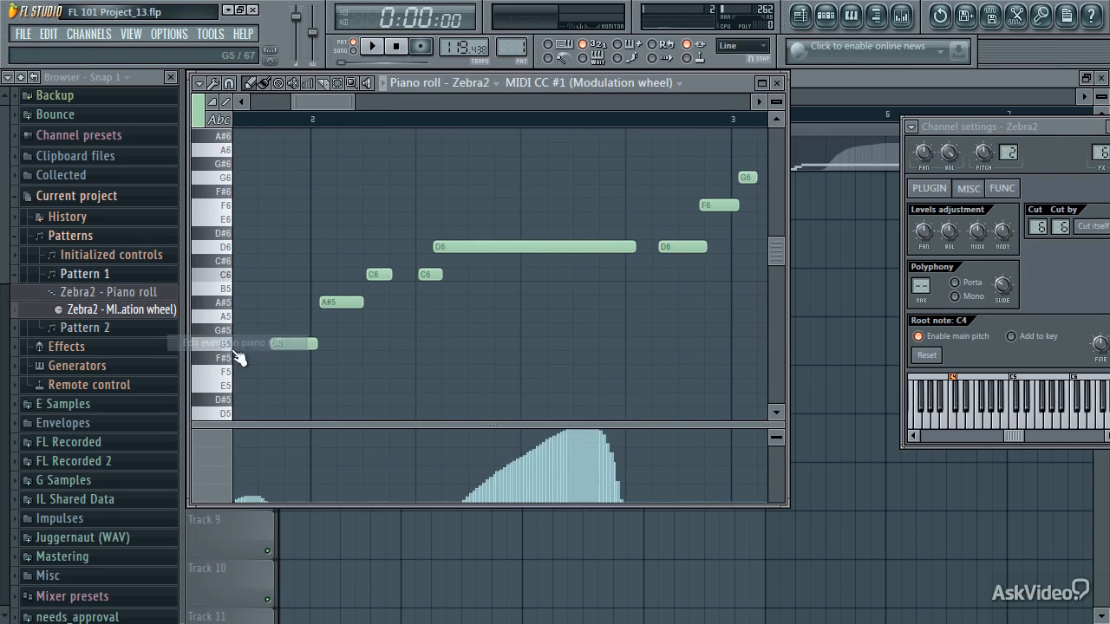
{"action": "left_click_drag", "start_coordinate": [285, 424], "coordinate": [297, 326]}
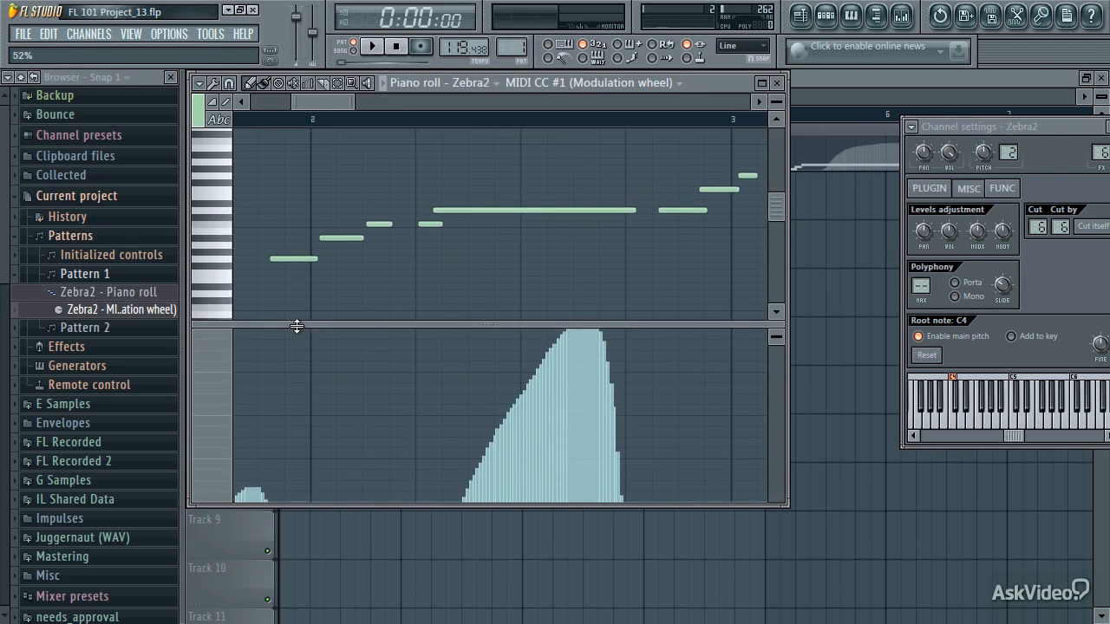
{"action": "left_click_drag", "start_coordinate": [301, 101], "coordinate": [253, 105]}
{"action": "scroll", "coordinate": [456, 210], "scroll_direction": "down", "scroll_amount": 3}
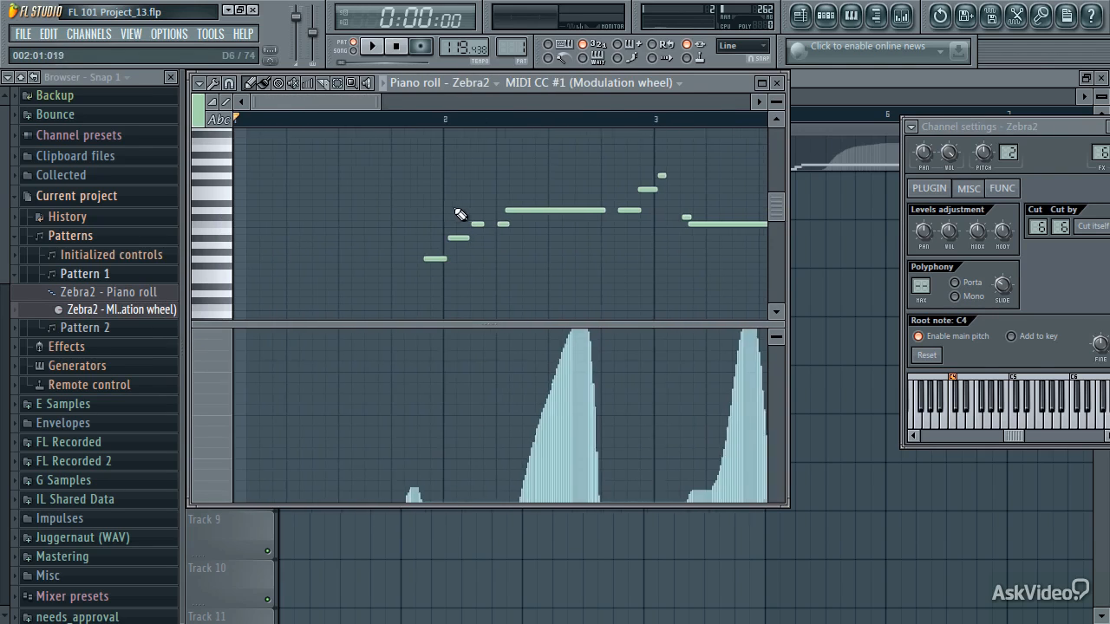
{"action": "scroll", "coordinate": [459, 215], "scroll_direction": "down", "scroll_amount": 2}
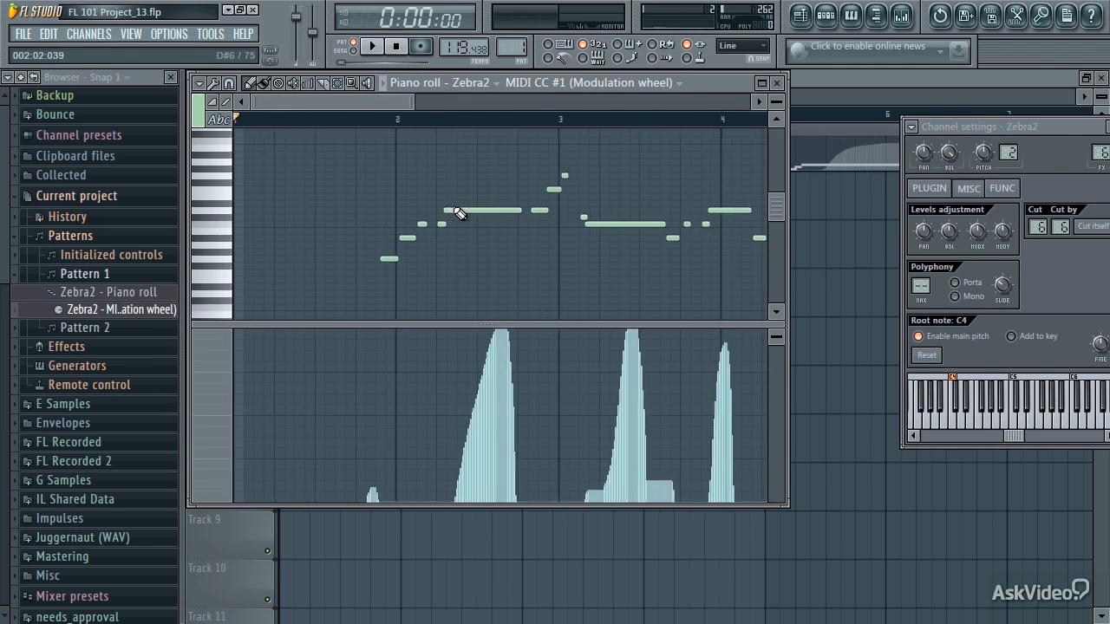
- During playback from bar 2, flatten the modulation wheel hump after bar 3 and redraw the one around bar 6 as a straight rise to maximum
{"action": "left_click", "coordinate": [412, 118]}
{"action": "key", "text": "space"}
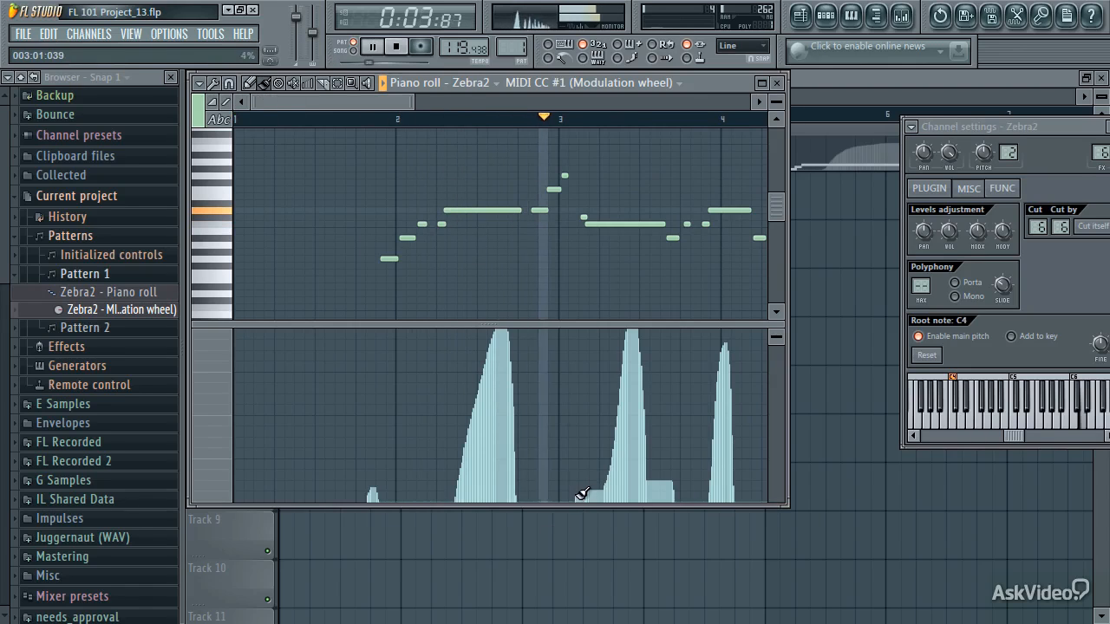
{"action": "left_click_drag", "start_coordinate": [581, 493], "coordinate": [682, 503]}
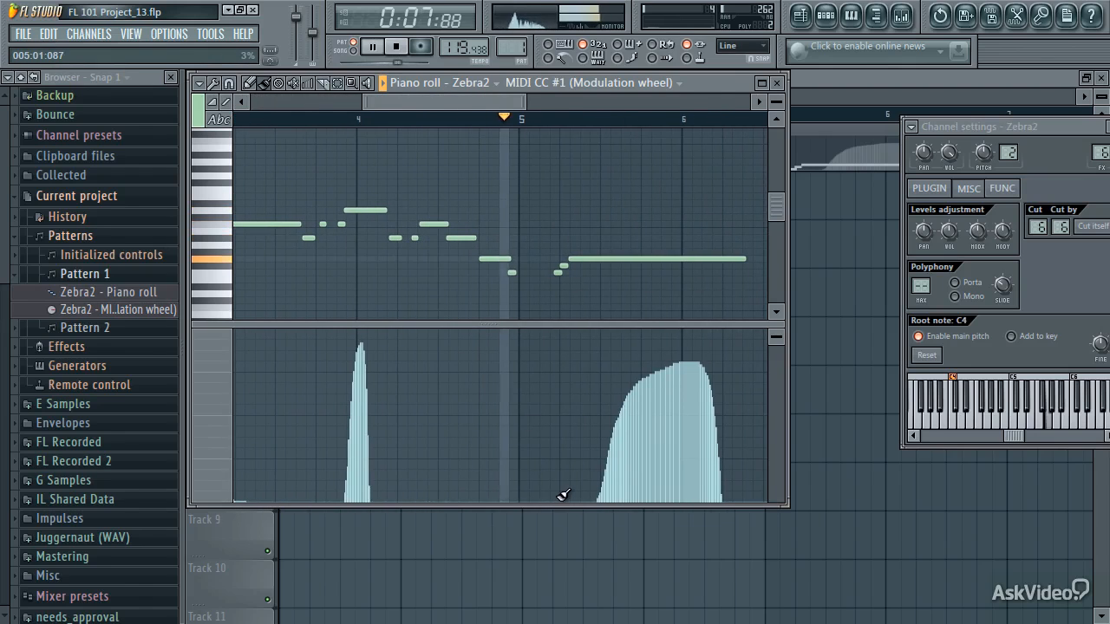
{"action": "left_click_drag", "start_coordinate": [565, 495], "coordinate": [757, 281]}
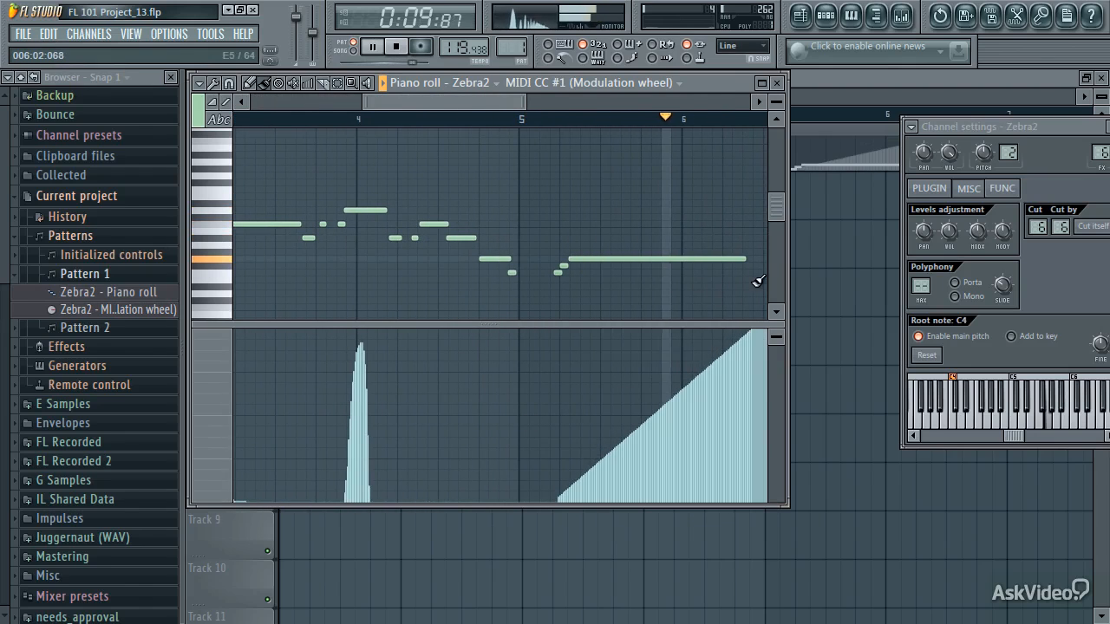
- View the note velocities in the piano roll's event lane, and switch the lane back to the Zebra2 modulation wheel events
{"action": "left_click", "coordinate": [210, 359]}
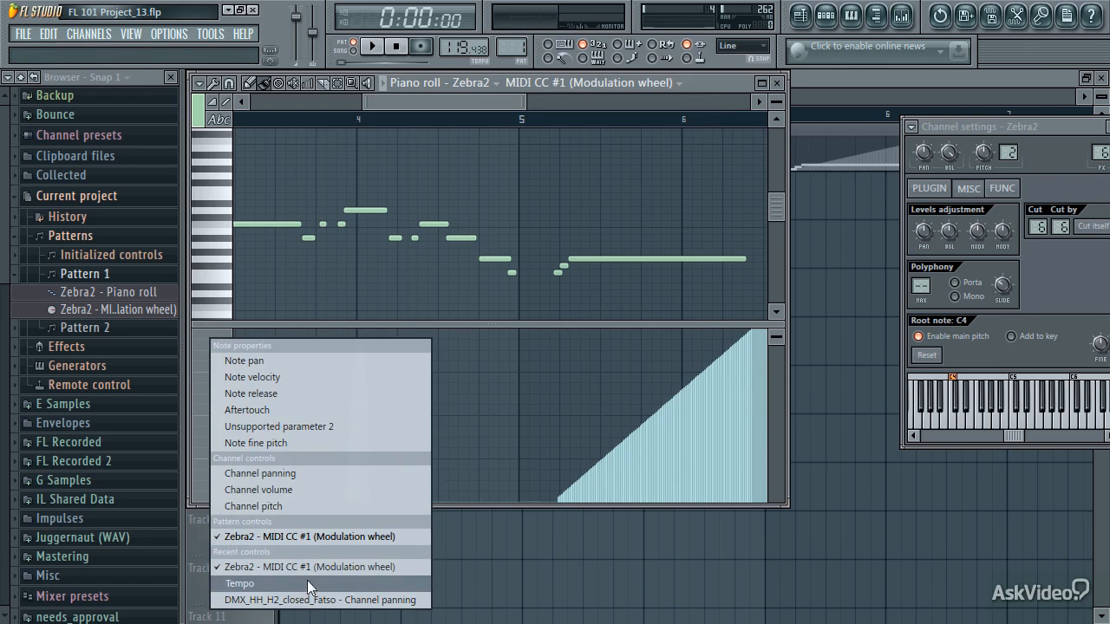
{"action": "left_click", "coordinate": [303, 379]}
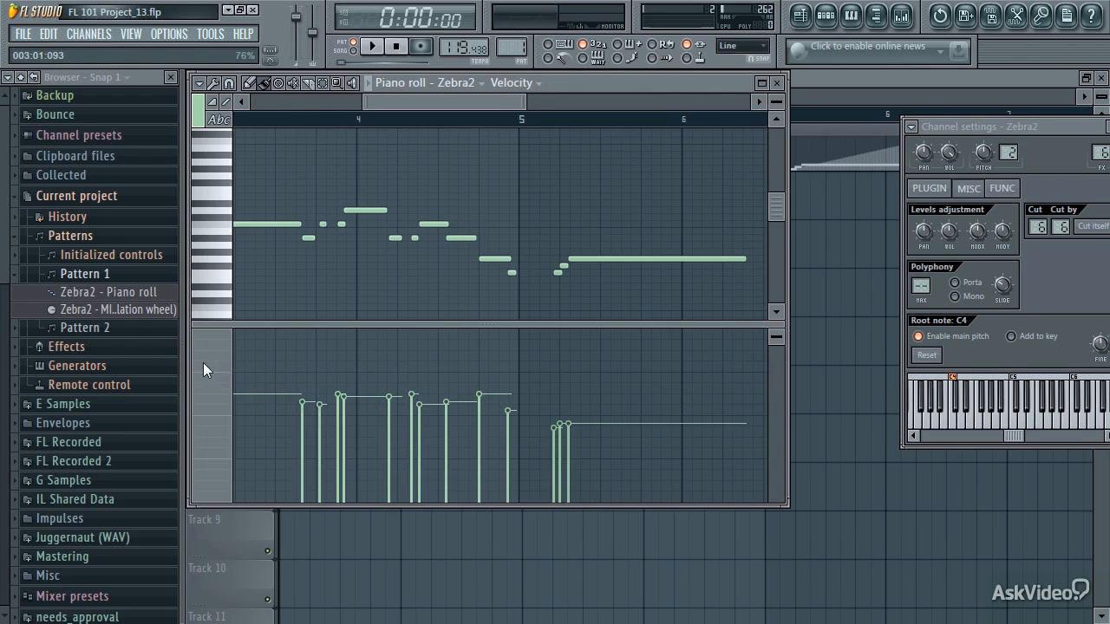
{"action": "left_click", "coordinate": [203, 363]}
{"action": "left_click", "coordinate": [285, 538]}
- Flatten the modulation wheel humps between bars 2 and 5, and draw three rounded humps freehand in their place
{"action": "left_click_drag", "start_coordinate": [403, 104], "coordinate": [341, 106]}
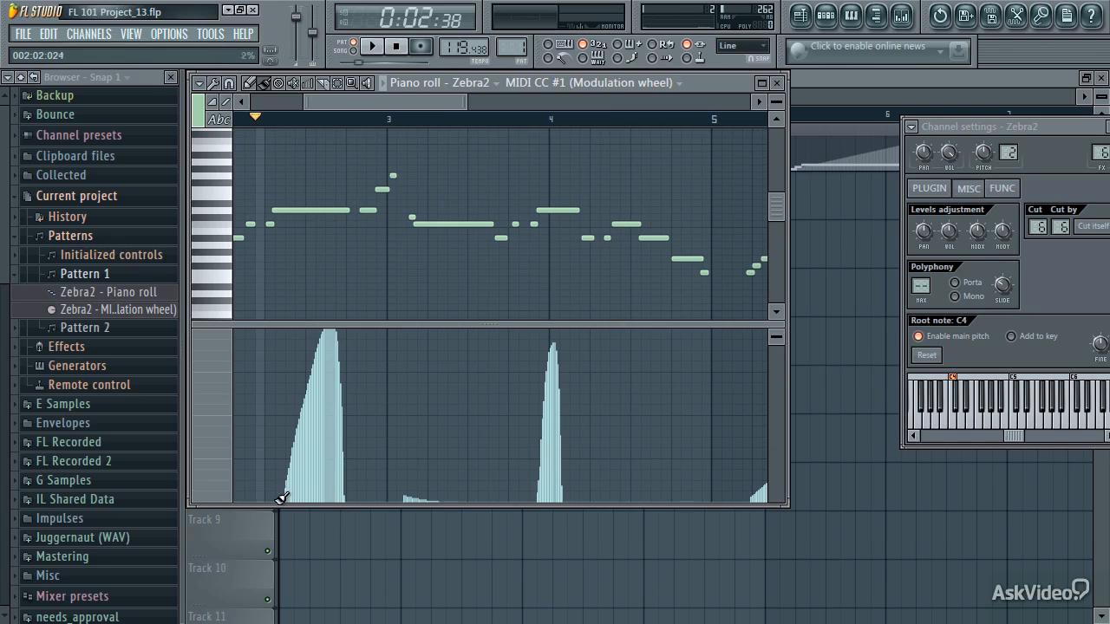
{"action": "left_click_drag", "start_coordinate": [299, 501], "coordinate": [512, 500]}
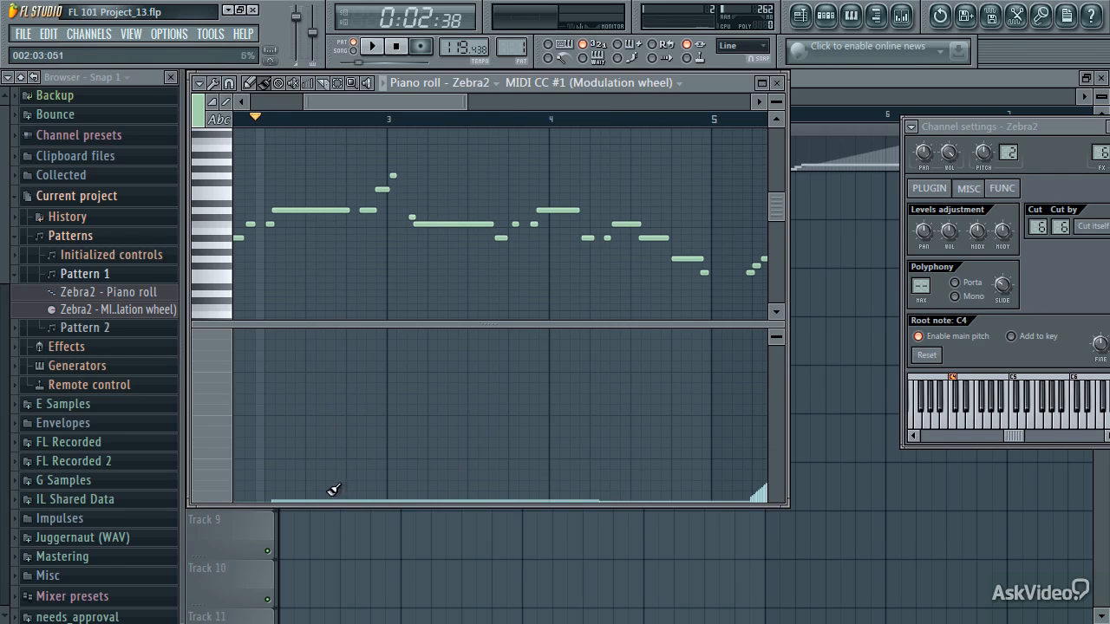
{"action": "mouse_move", "coordinate": [333, 490]}
{"action": "left_mouse_down"}
{"action": "mouse_move", "coordinate": [404, 436]}
{"action": "mouse_move", "coordinate": [503, 418]}
{"action": "mouse_move", "coordinate": [619, 446]}
{"action": "mouse_move", "coordinate": [701, 522]}
{"action": "left_mouse_up"}
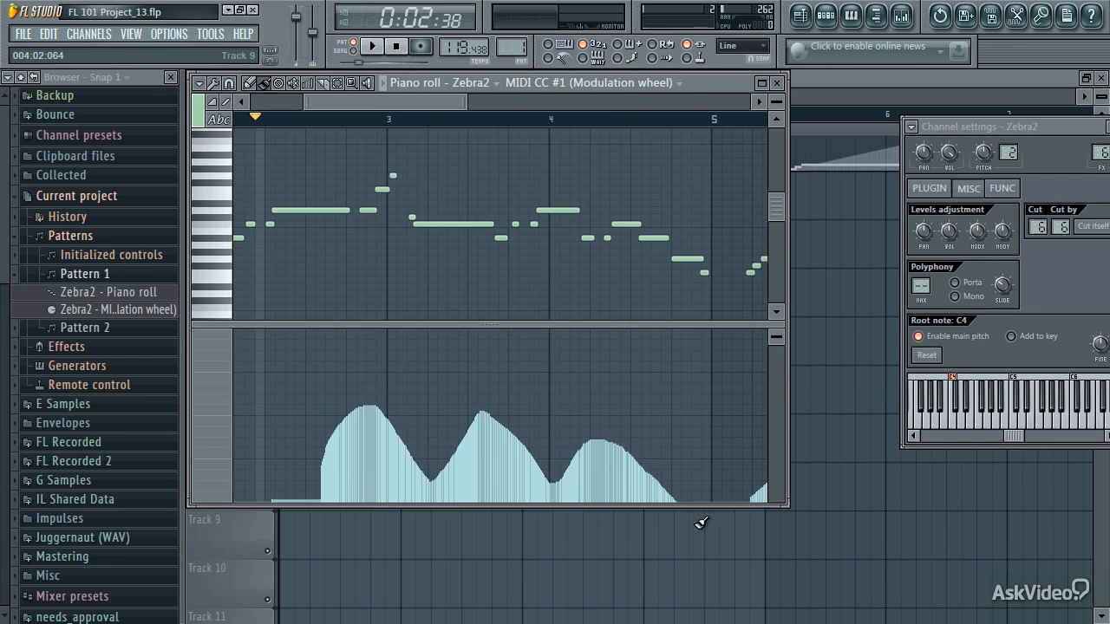